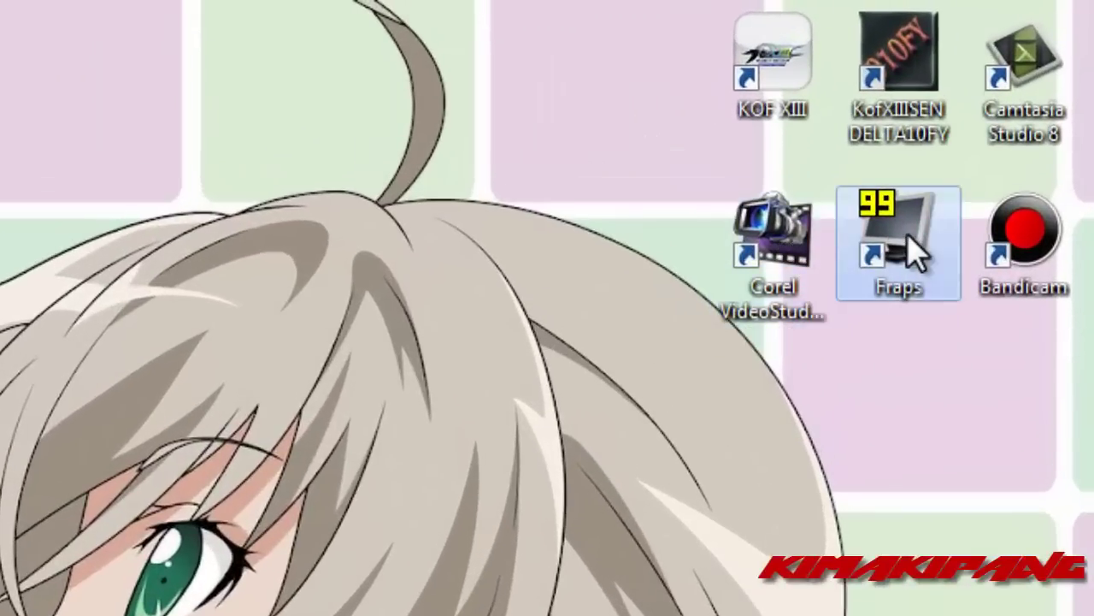
# - Launch Fraps from its desktop shortcut
pyautogui.click(914, 250)
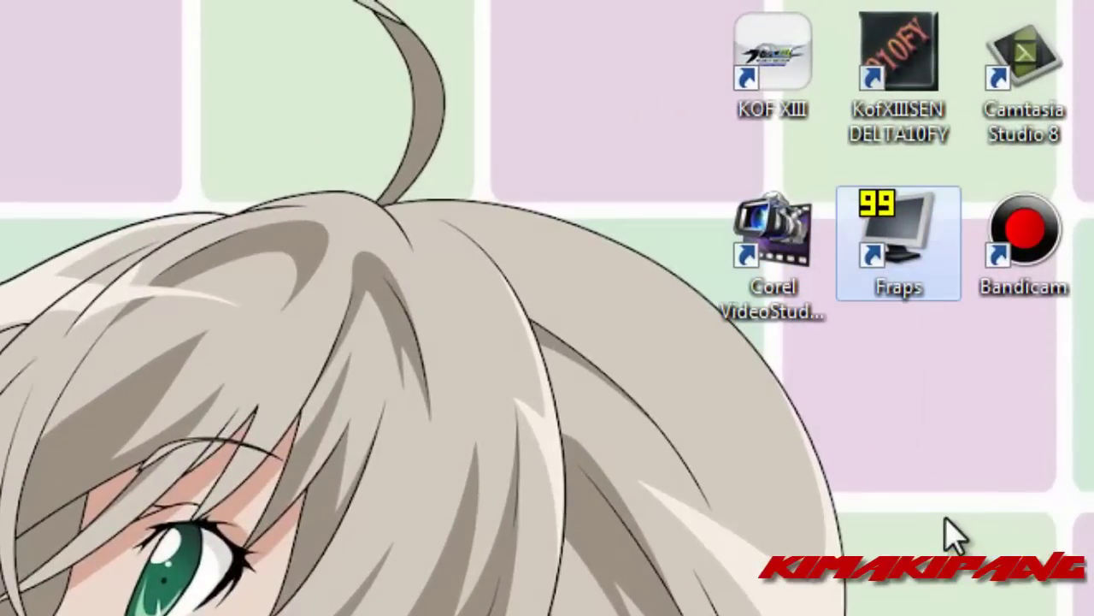
pyautogui.click(1016, 265)
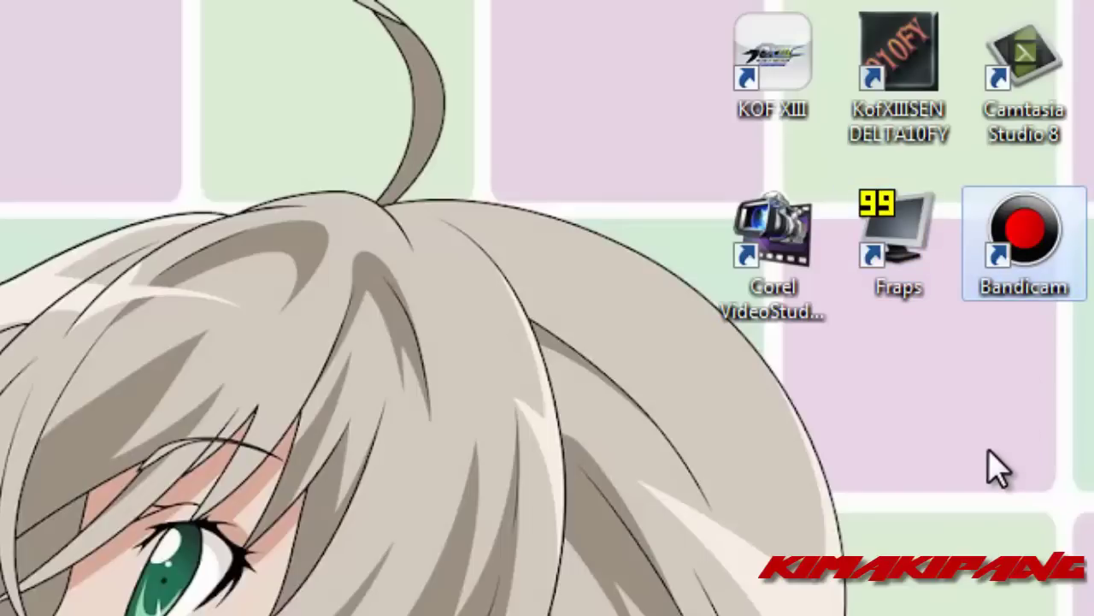
pyautogui.click(927, 246)
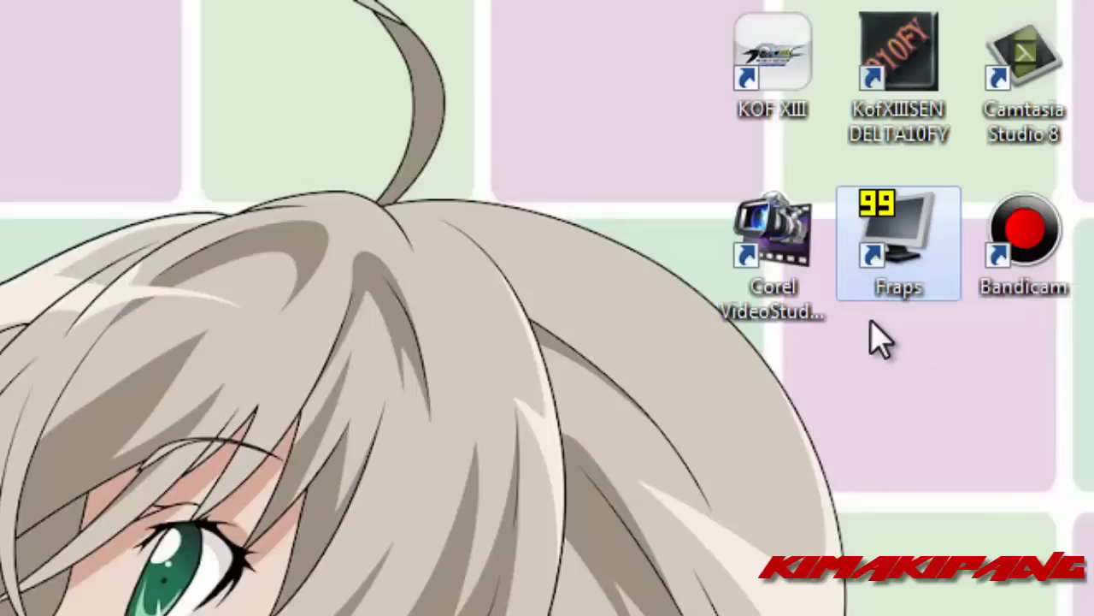
pyautogui.click(794, 237)
pyautogui.click(889, 400)
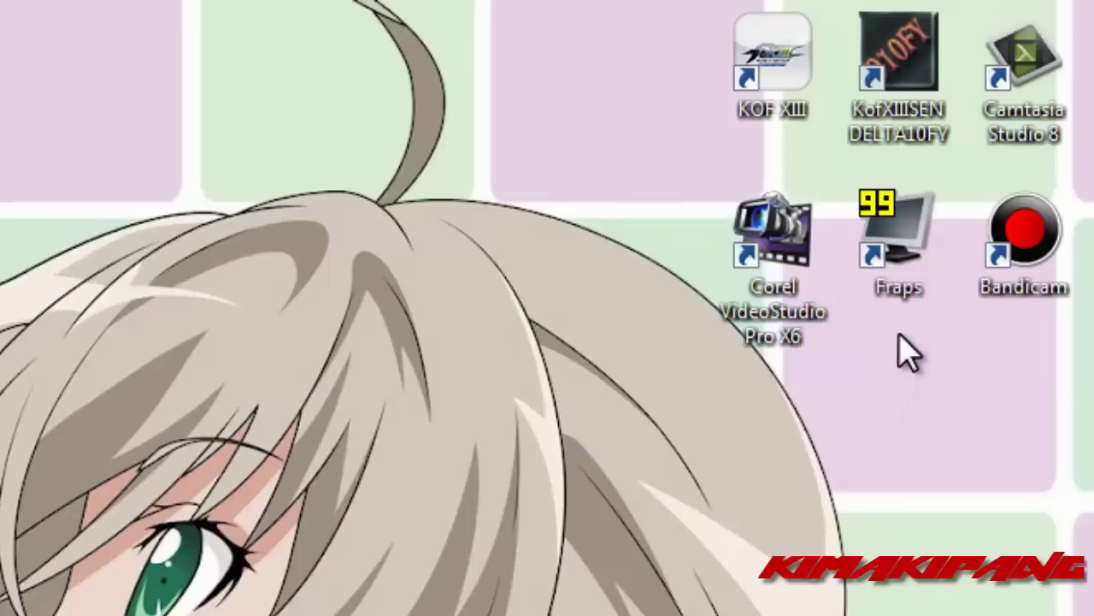
pyautogui.doubleClick(897, 266)
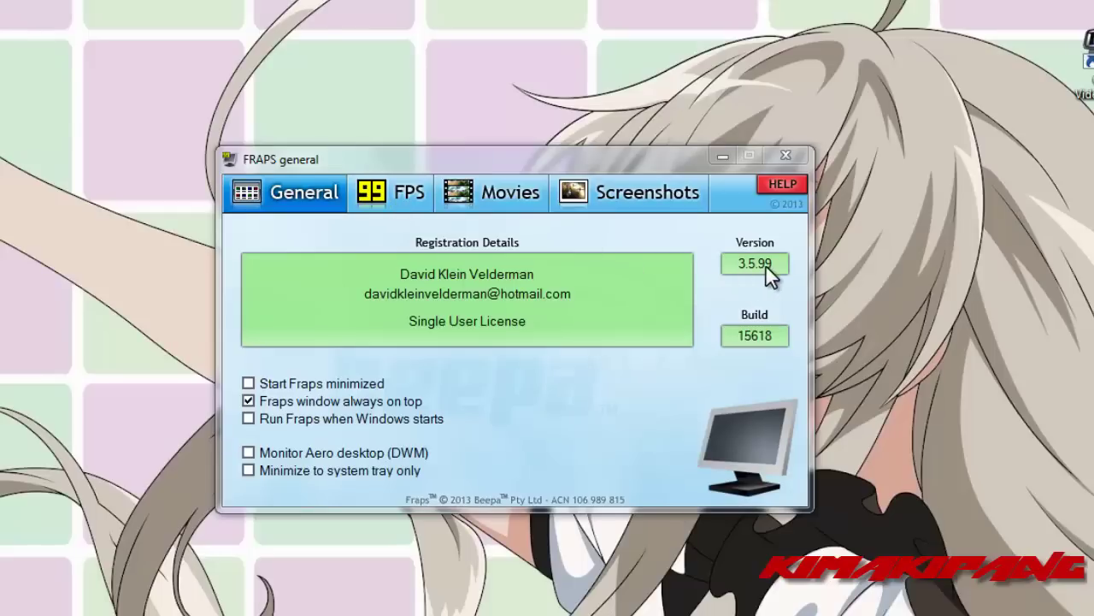
# - Review the FPS and Screenshots tabs, then return to Movies: 60 fps, full-size, Win7 sound
pyautogui.click(419, 194)
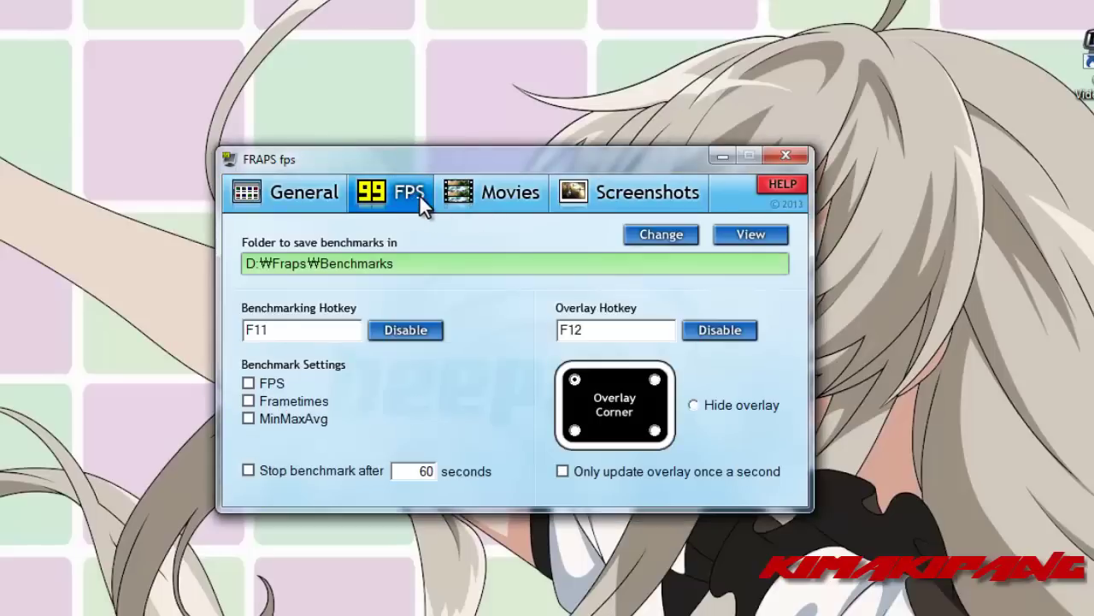
pyautogui.click(472, 197)
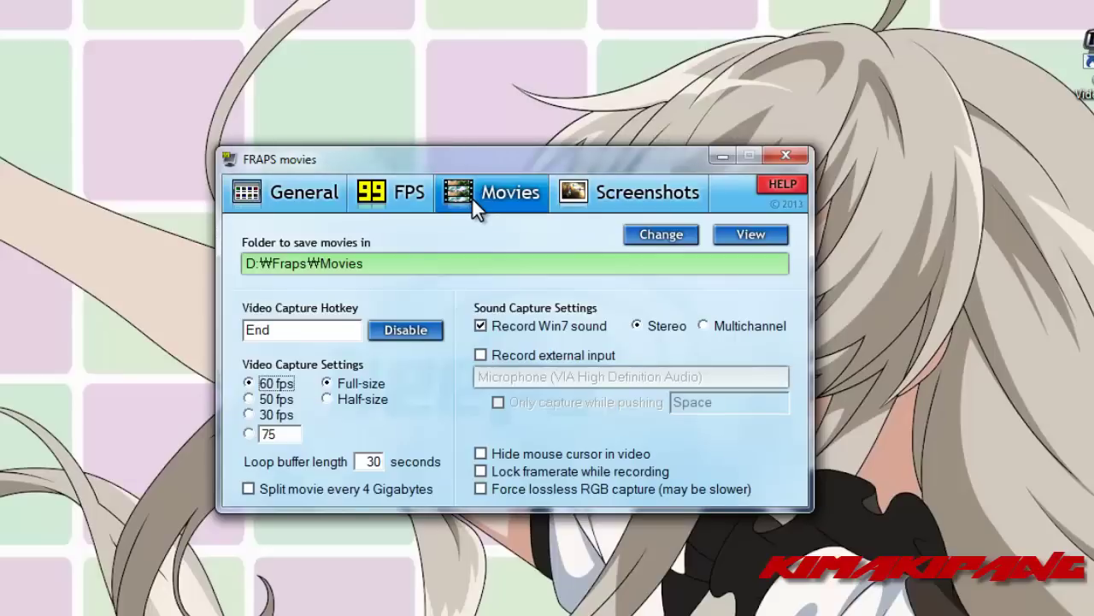
pyautogui.click(565, 199)
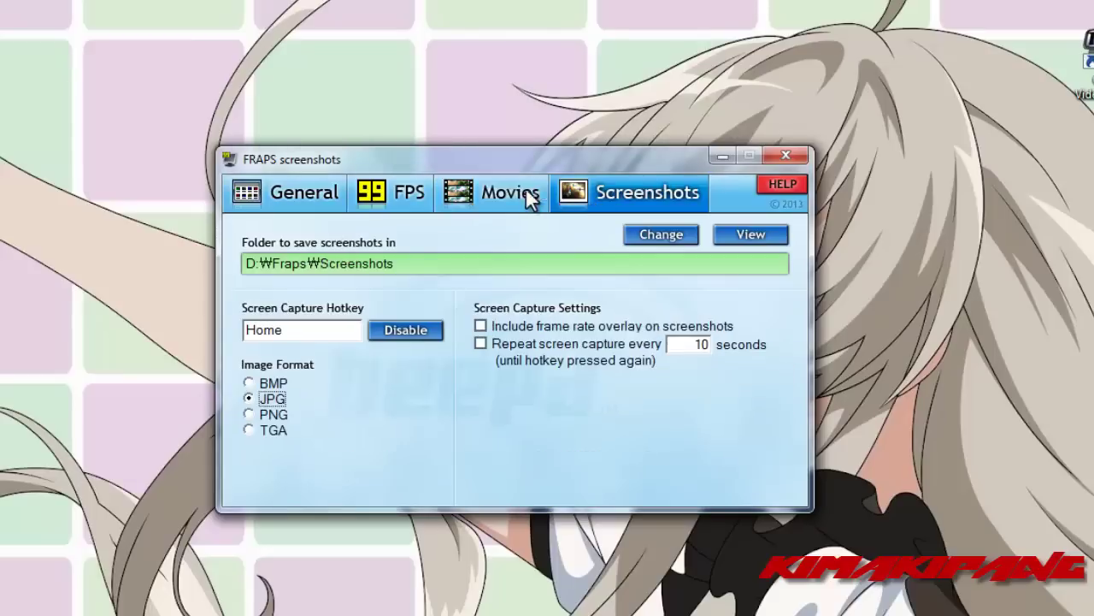
pyautogui.click(504, 189)
pyautogui.moveTo(505, 157); pyautogui.dragTo(484, 186)
pyautogui.click(277, 363)
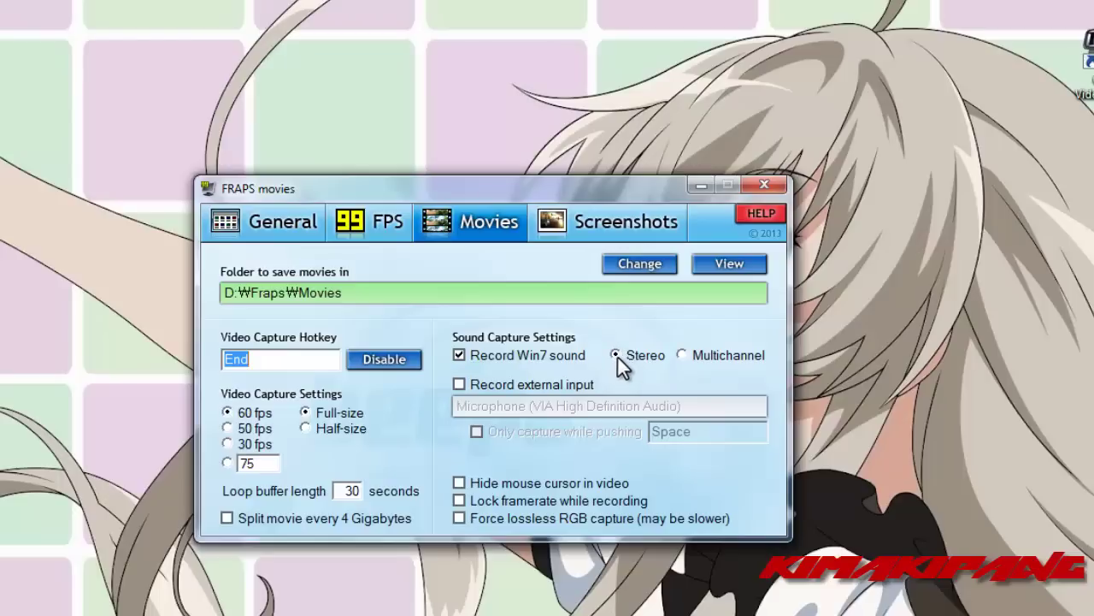
# - Keep sound capture on Stereo, glance at Screenshots, then minimize Fraps
pyautogui.click(682, 356)
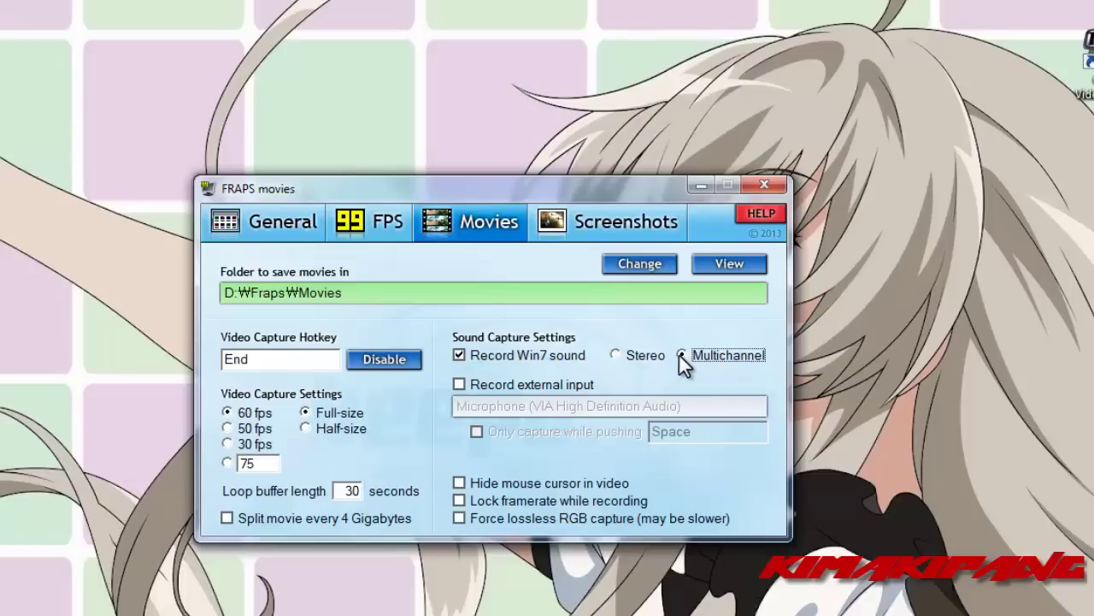
pyautogui.click(617, 353)
pyautogui.click(585, 225)
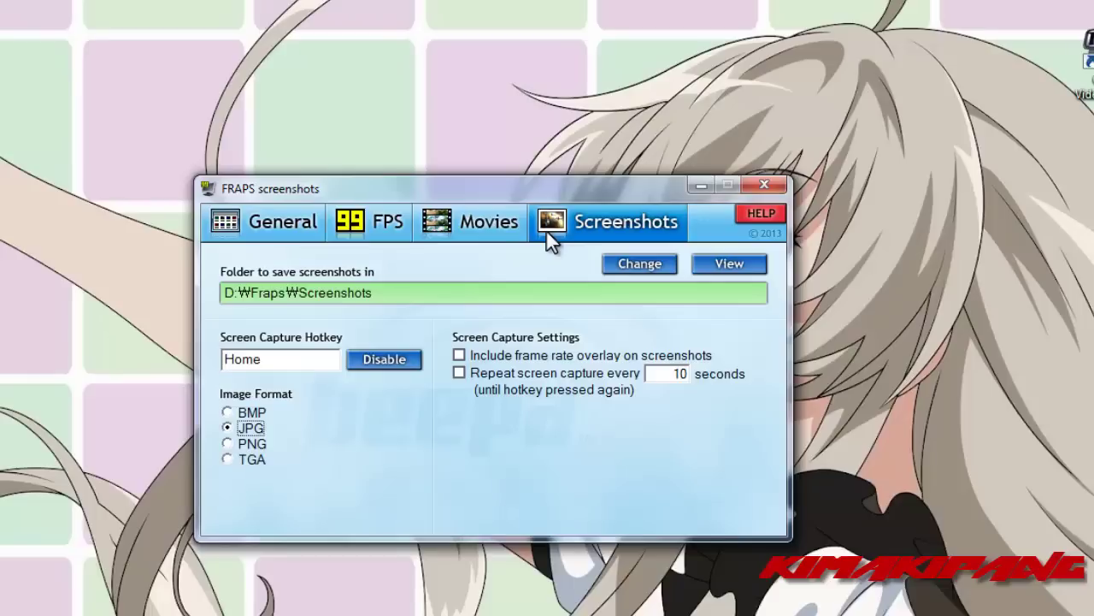
pyautogui.click(513, 215)
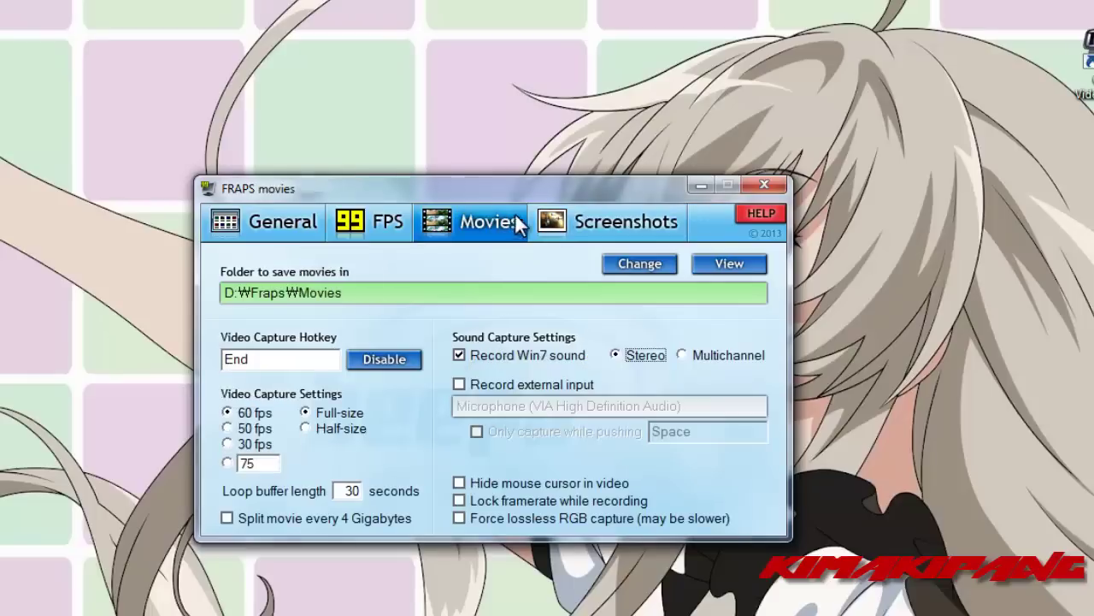
pyautogui.click(699, 185)
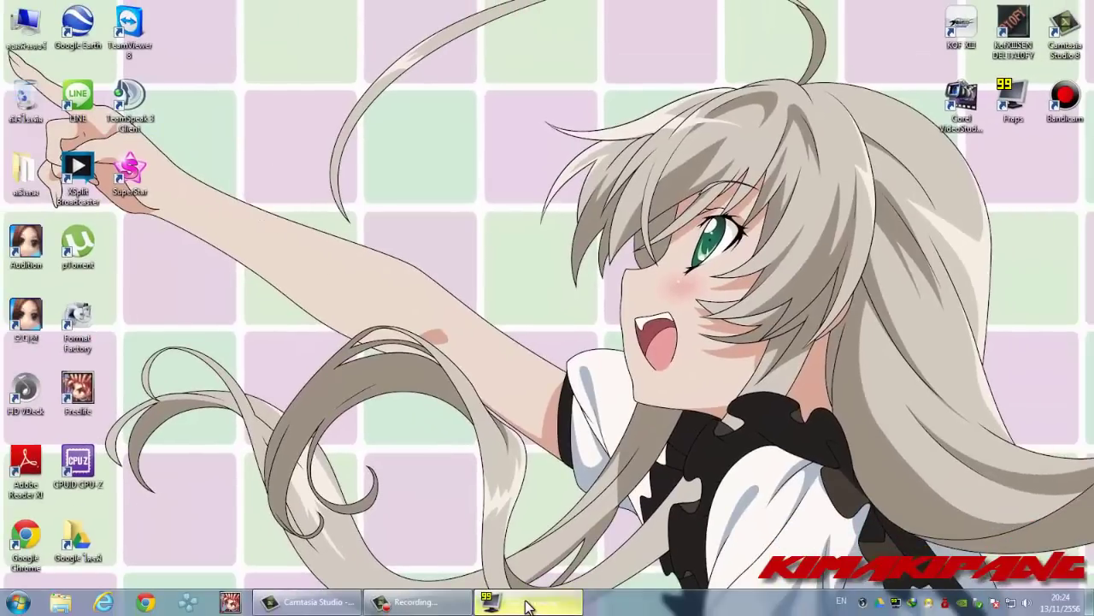
# - Launch the Audition game from its desktop shortcut with Fraps kept minimized
pyautogui.click(526, 603)
pyautogui.click(526, 604)
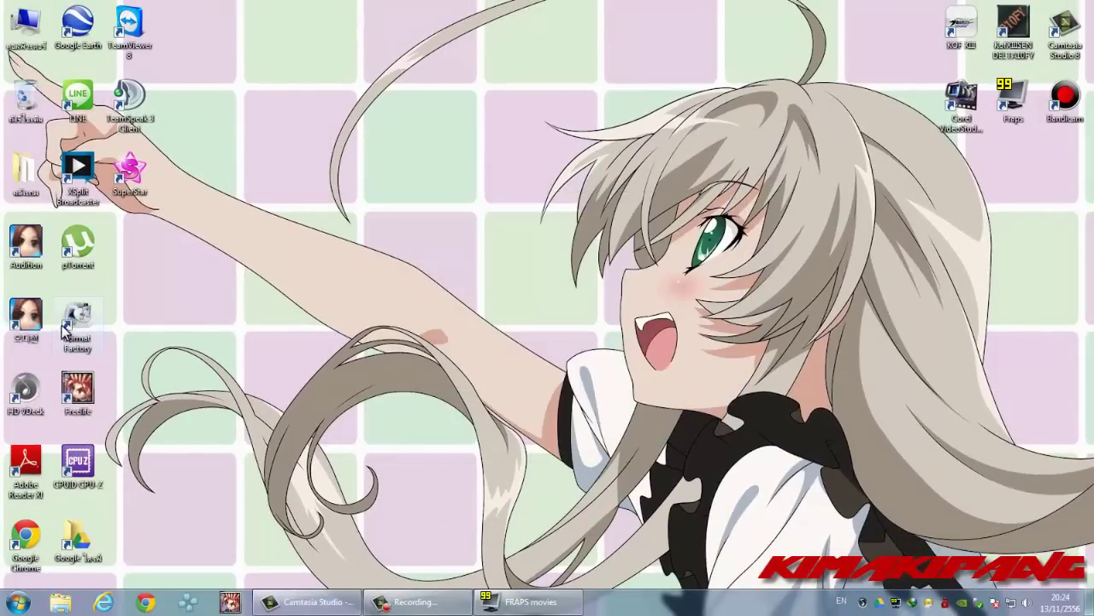
pyautogui.doubleClick(26, 314)
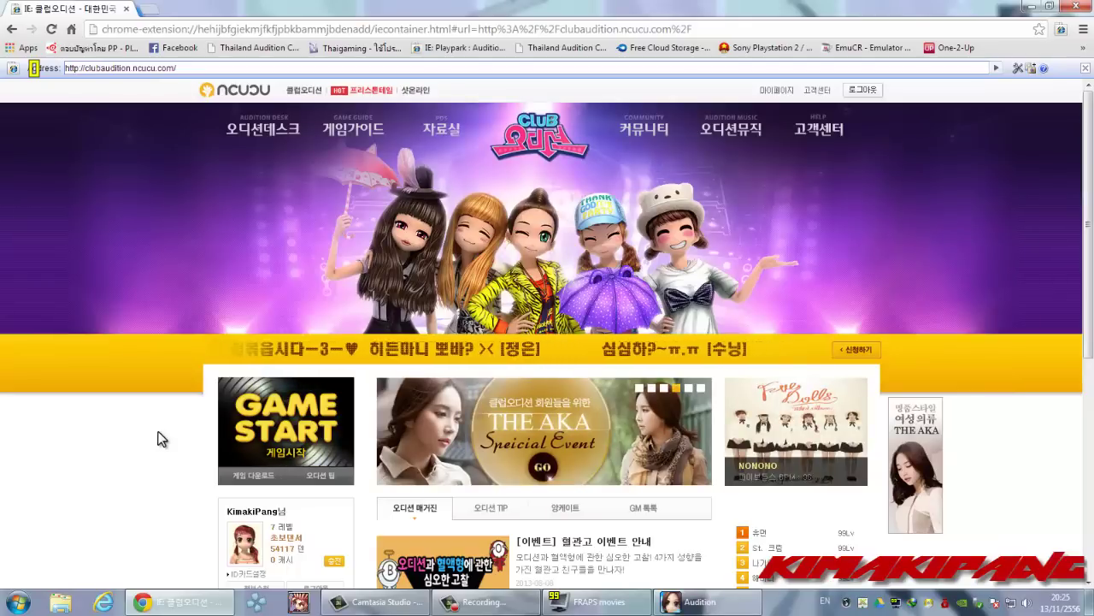
# - Close the Chrome window showing the Club Audition homepage
pyautogui.click(1076, 8)
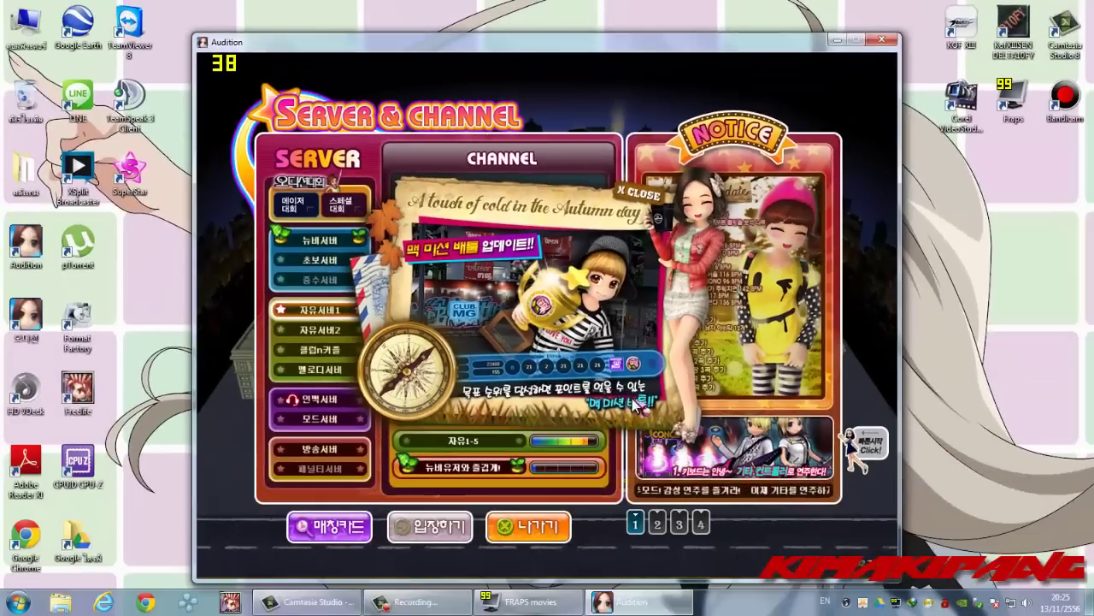
# - Enter free channel 자유1-3, dismissing the notice, gift message and BGM playlist
pyautogui.click(639, 193)
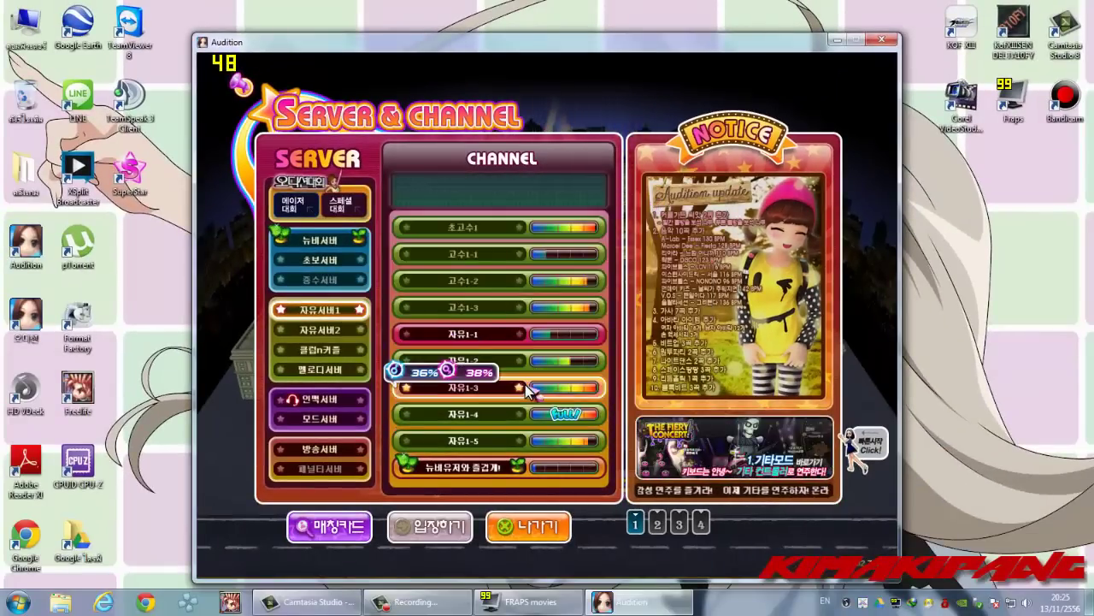
pyautogui.click(528, 385)
pyautogui.doubleClick(528, 385)
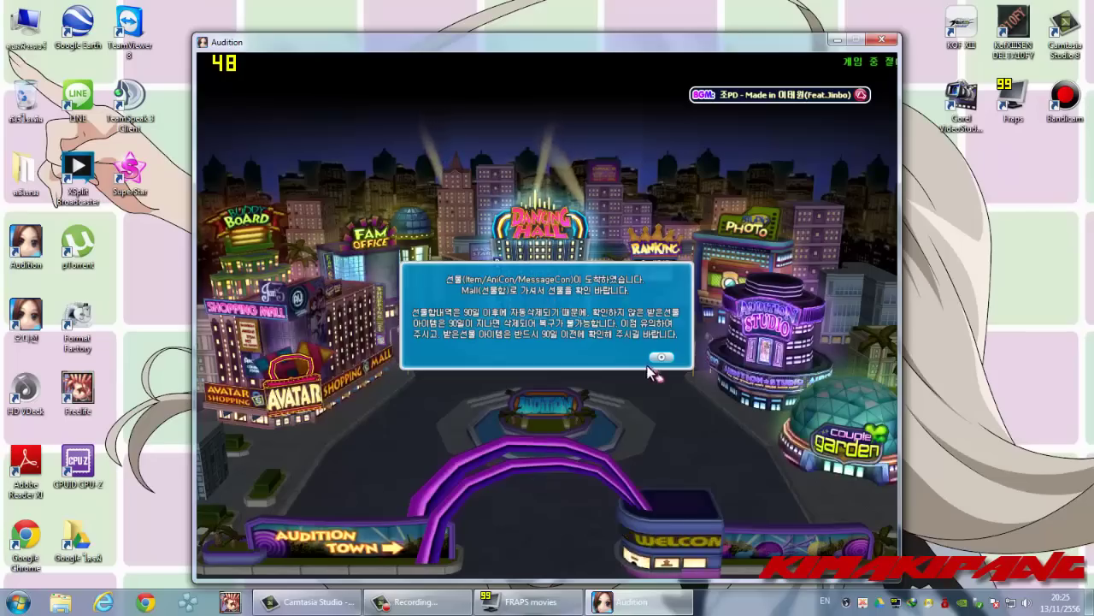
pyautogui.click(663, 359)
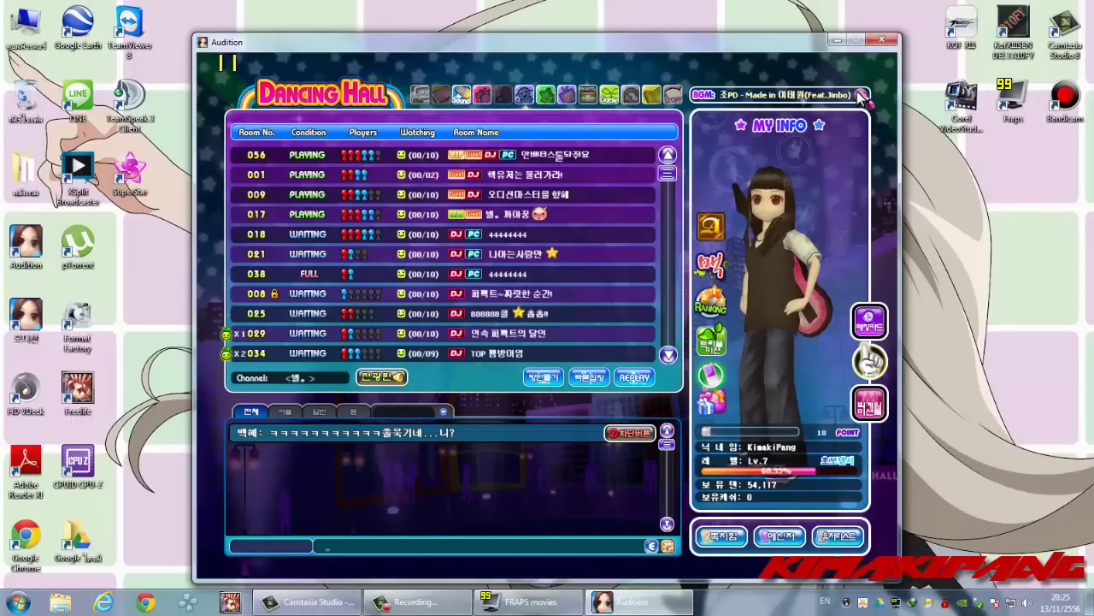
pyautogui.click(862, 94)
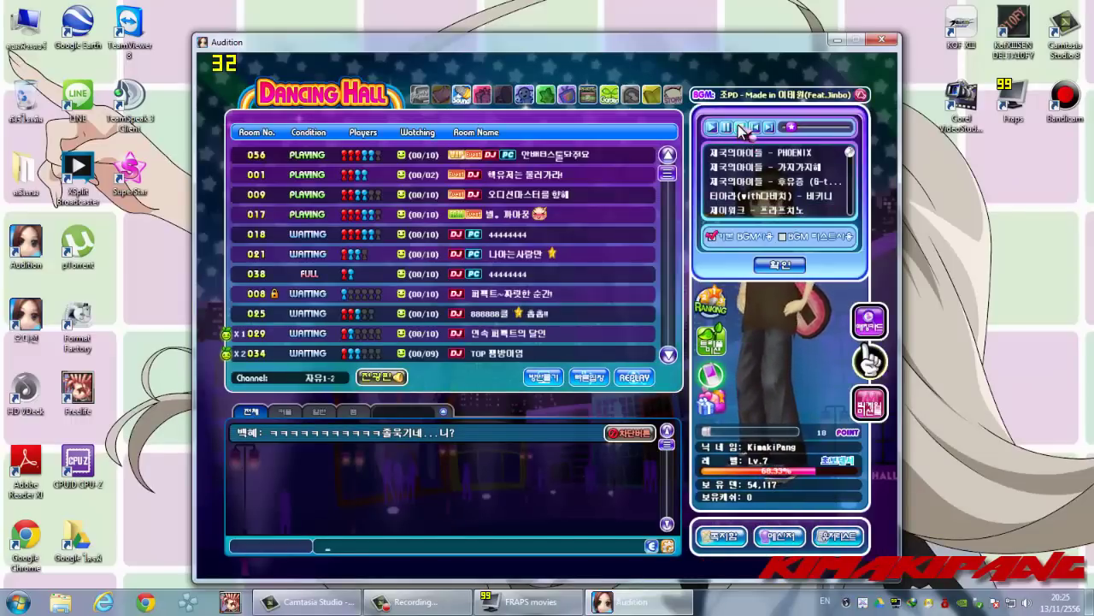
pyautogui.click(802, 272)
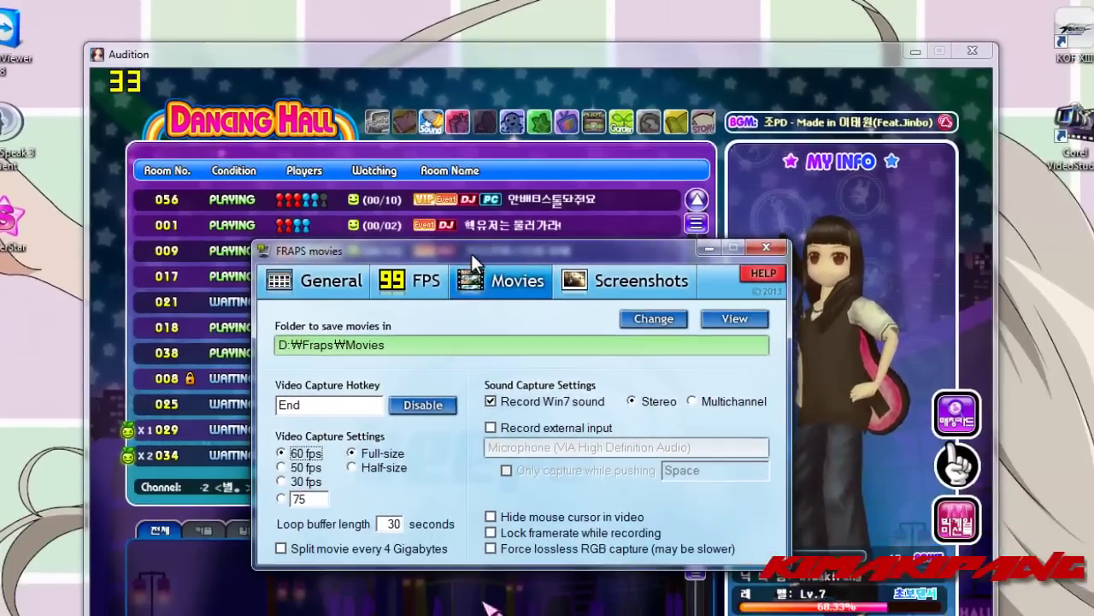
# - Move the Fraps settings window aside and minimize it
pyautogui.moveTo(538, 285); pyautogui.dragTo(674, 321)
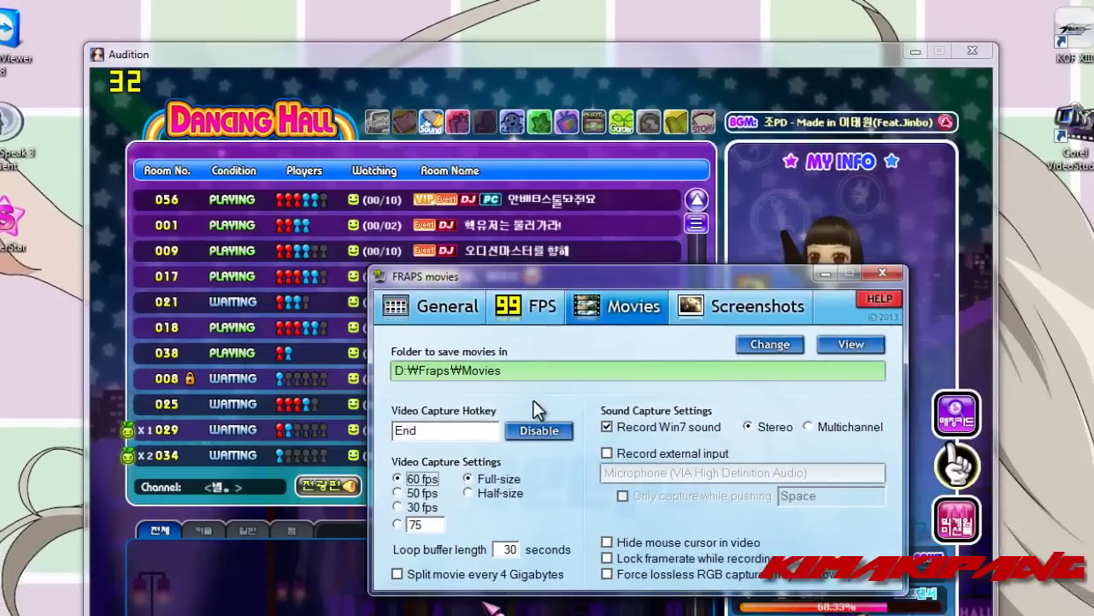
pyautogui.click(823, 272)
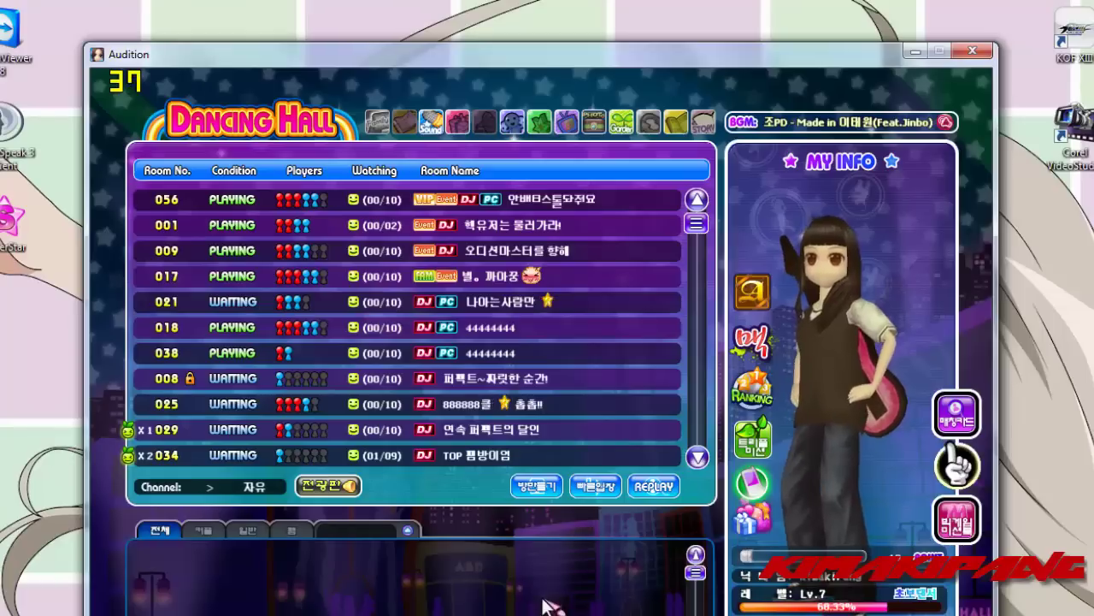
# - Create a password-protected room and set its mode to 인무배틀-ⓒ-4방향
pyautogui.click(532, 488)
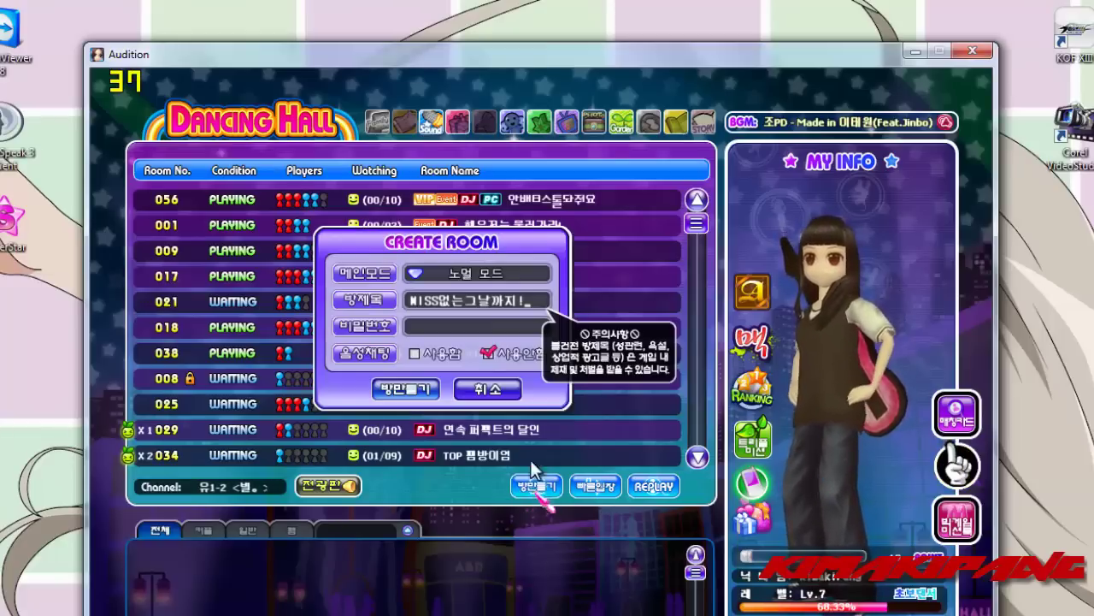
pyautogui.click(471, 329)
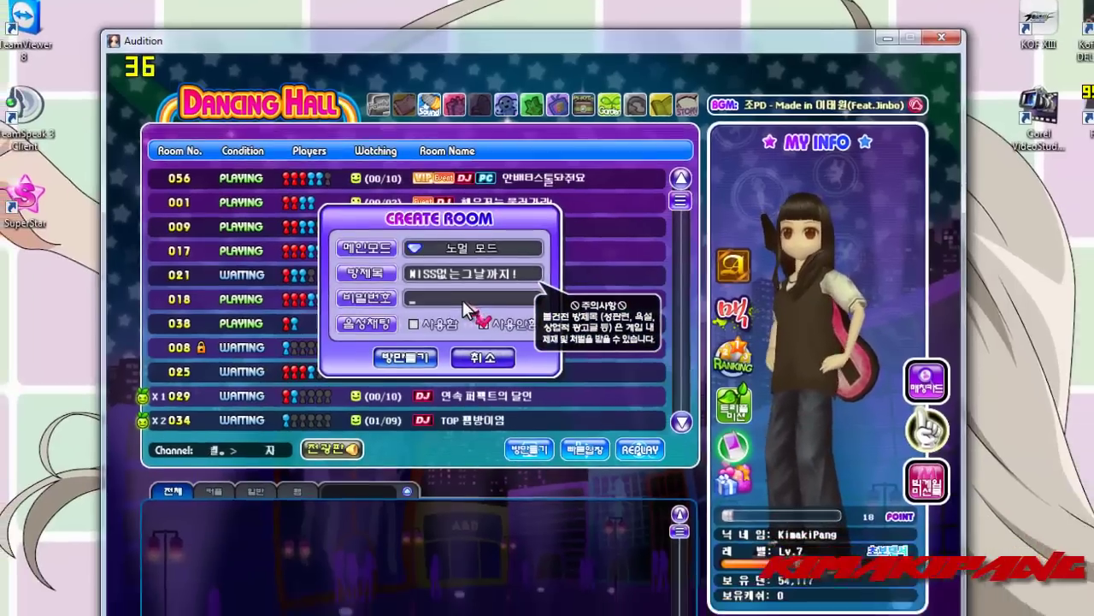
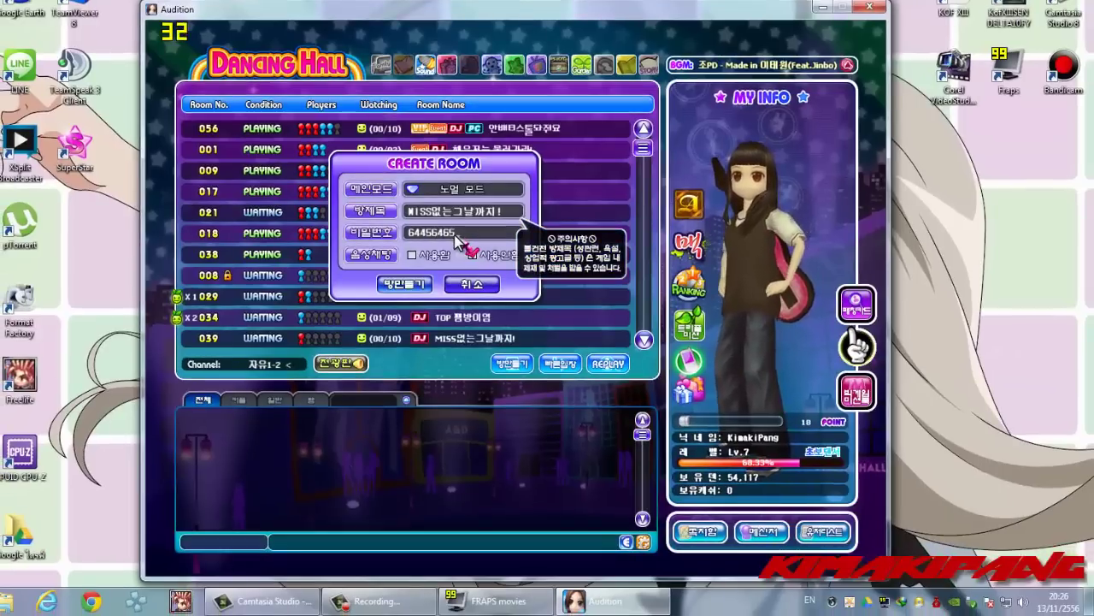
pyautogui.click(404, 284)
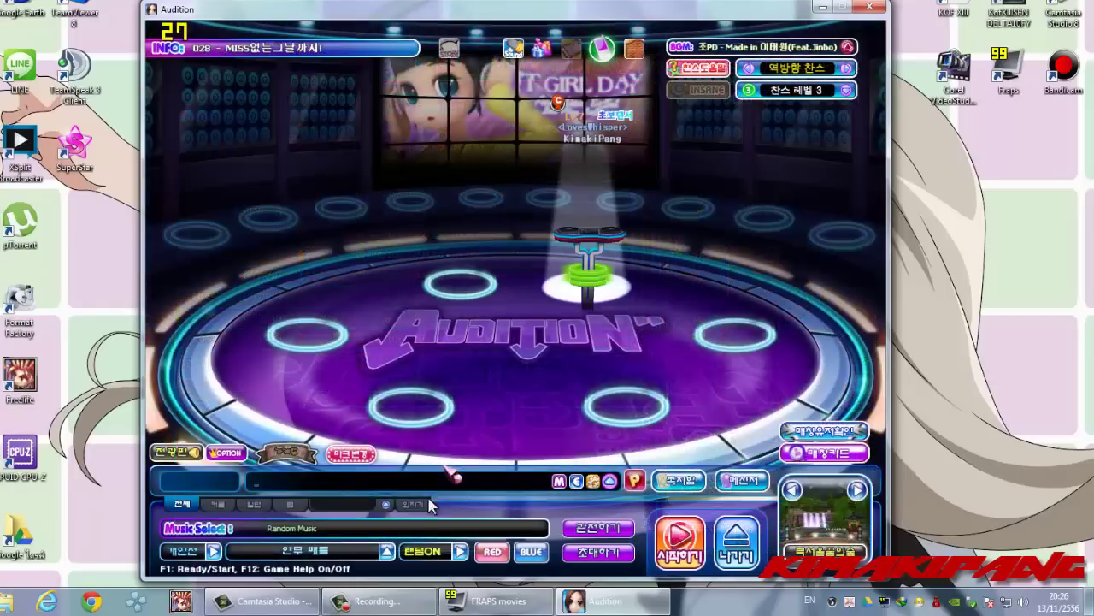
pyautogui.click(389, 551)
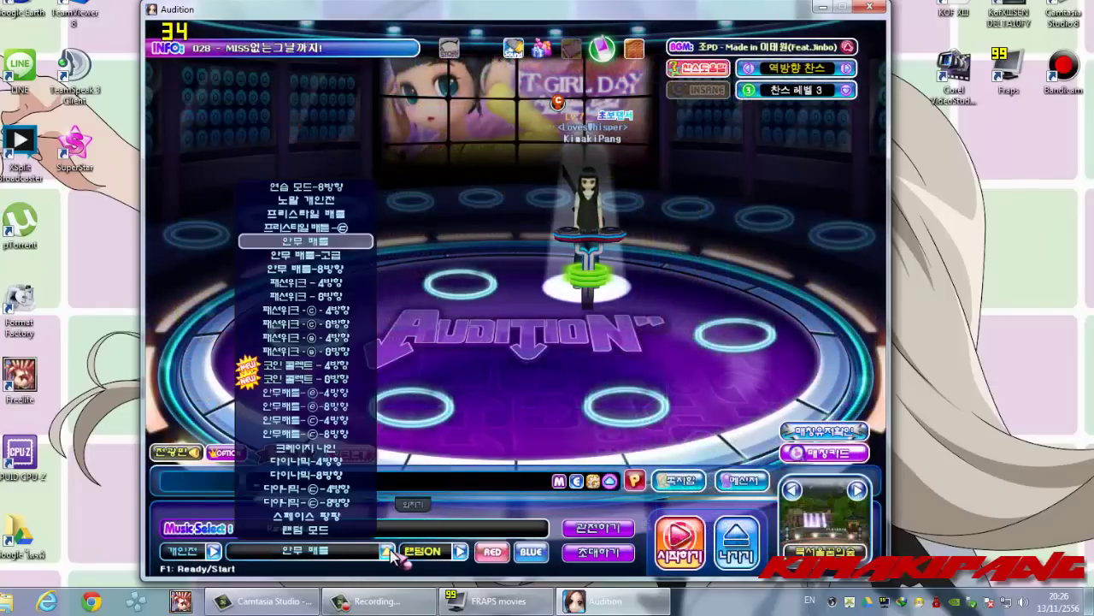
pyautogui.click(307, 433)
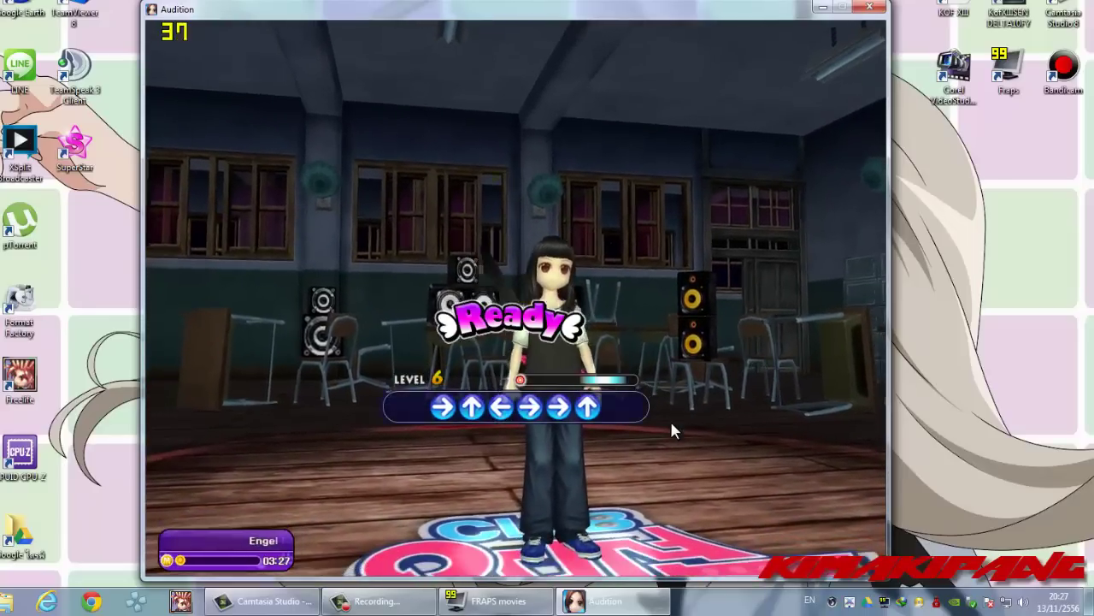
# - Record with F9 while playing the Rolling In The Deep round, then check sound options
pyautogui.press('F9')
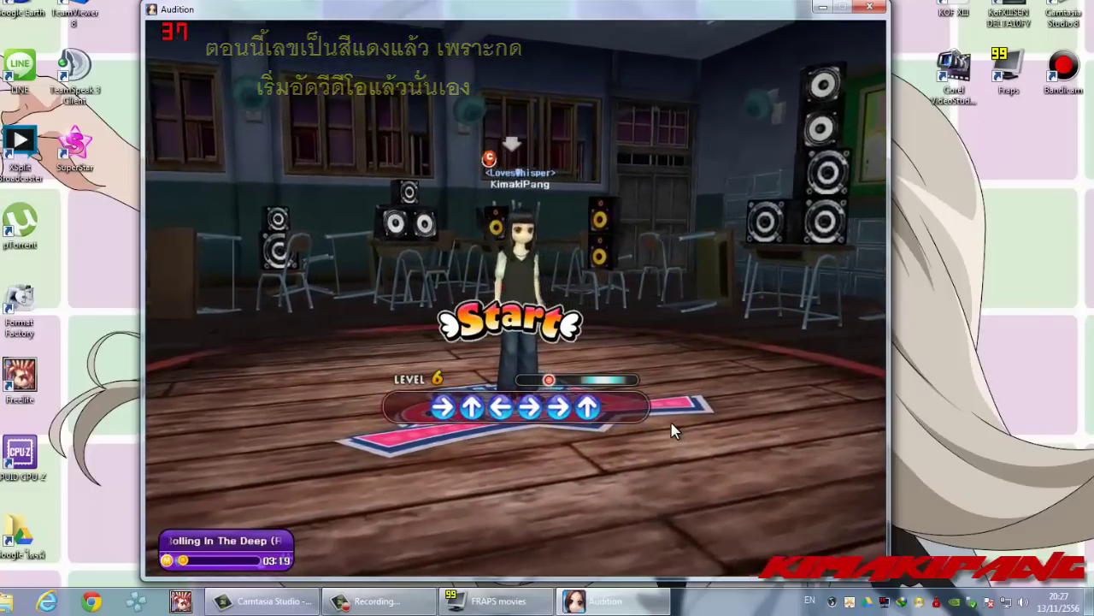
pyautogui.press('Right')
pyautogui.press('Up')
pyautogui.press('Left')
pyautogui.press('Right')
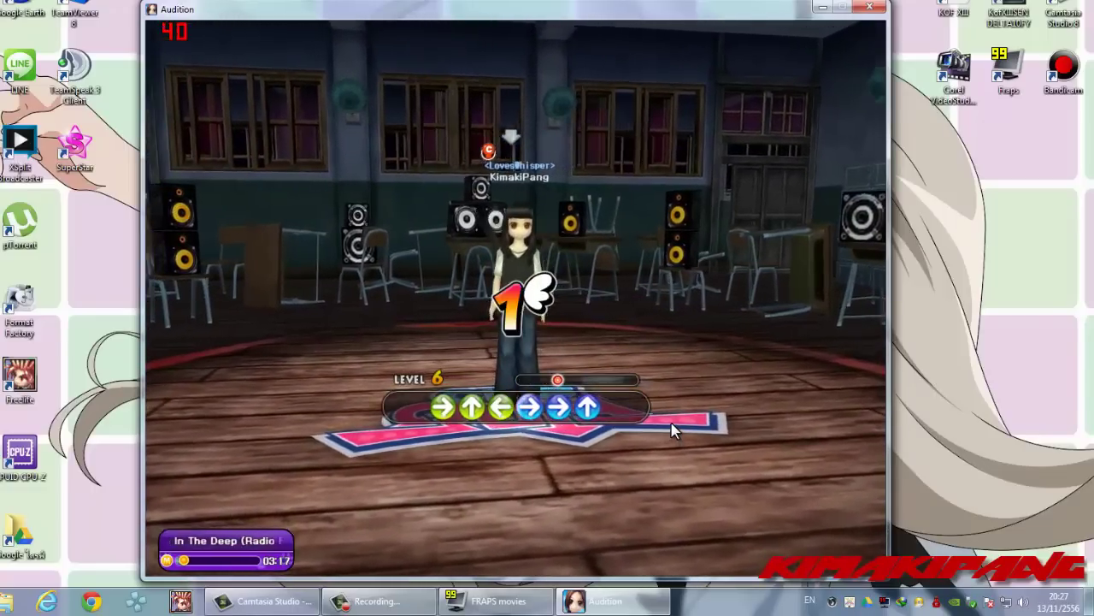
pyautogui.press('Right')
pyautogui.press('Up')
pyautogui.press('space')
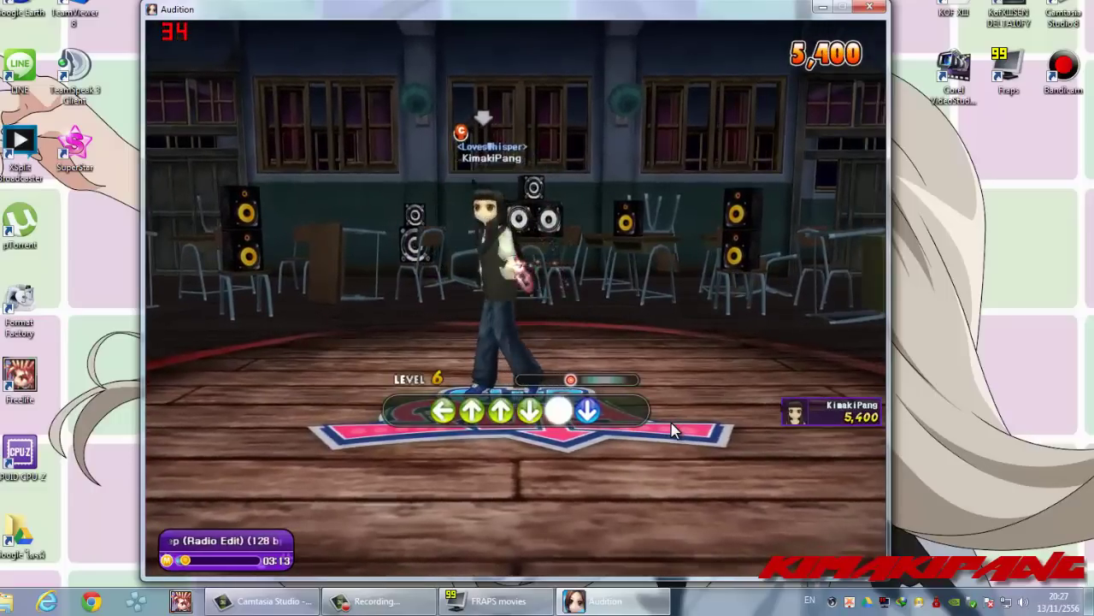
pyautogui.press('Down')
pyautogui.press('space')
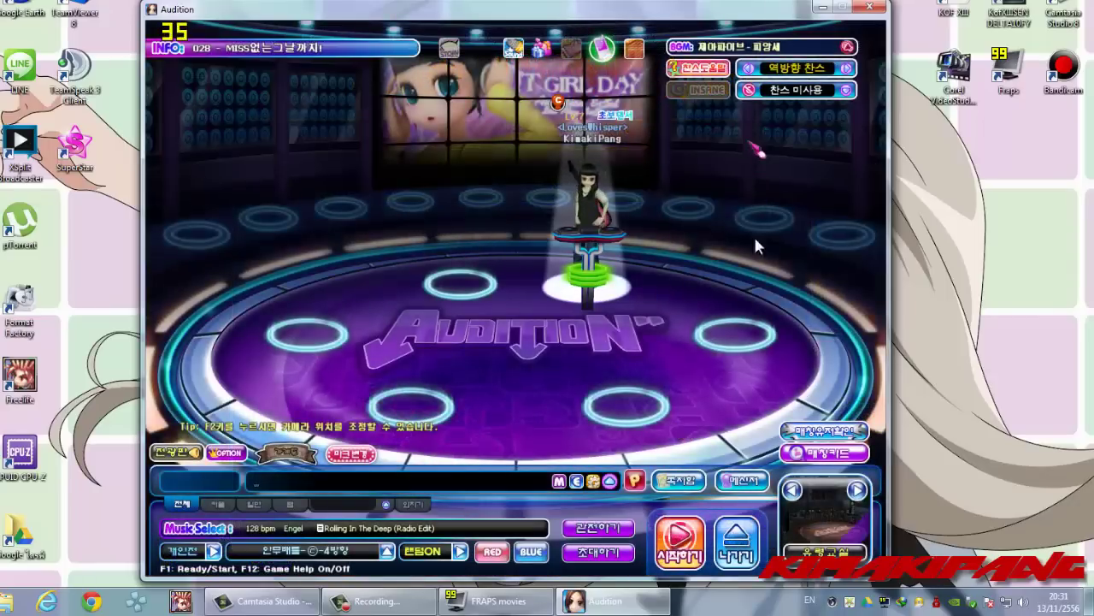
pyautogui.click(847, 48)
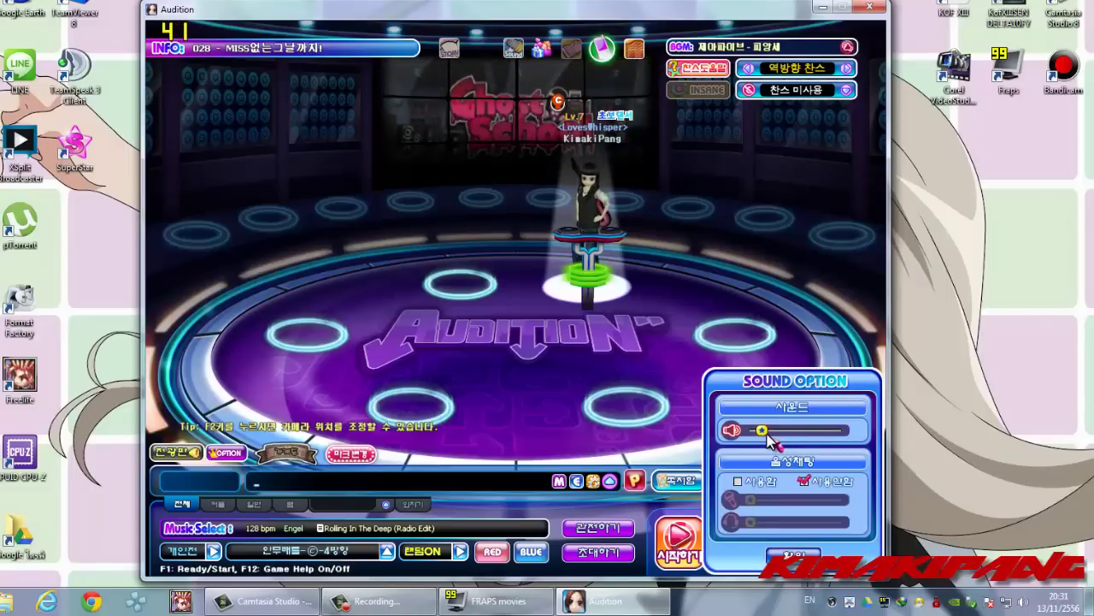
pyautogui.press('Escape')
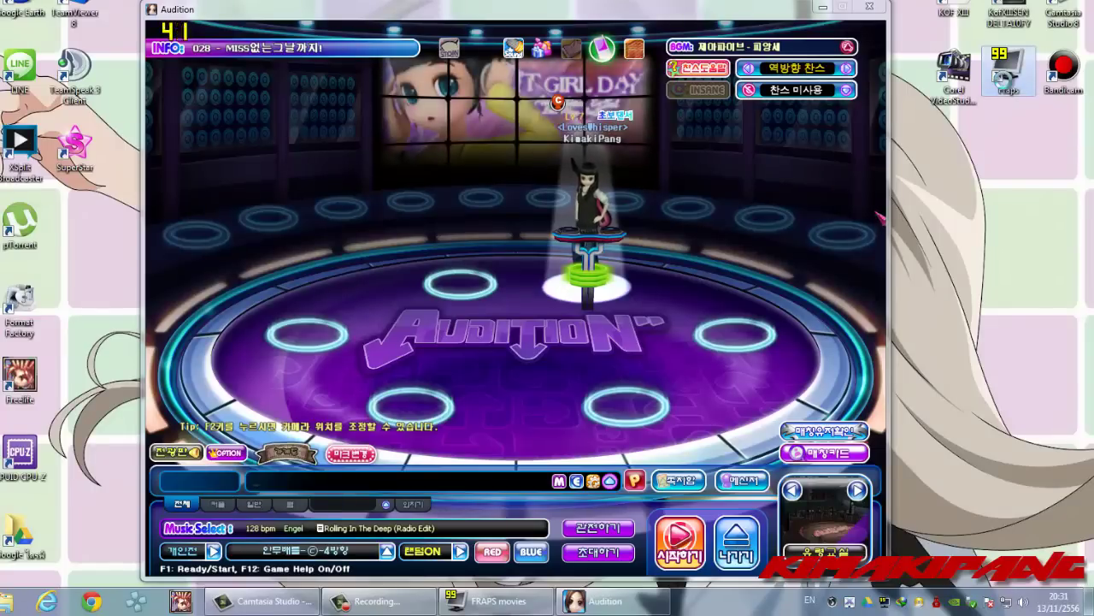
# - Open the D:\Fraps install folder via the shortcut's Properties and select Movies
pyautogui.rightClick(1009, 77)
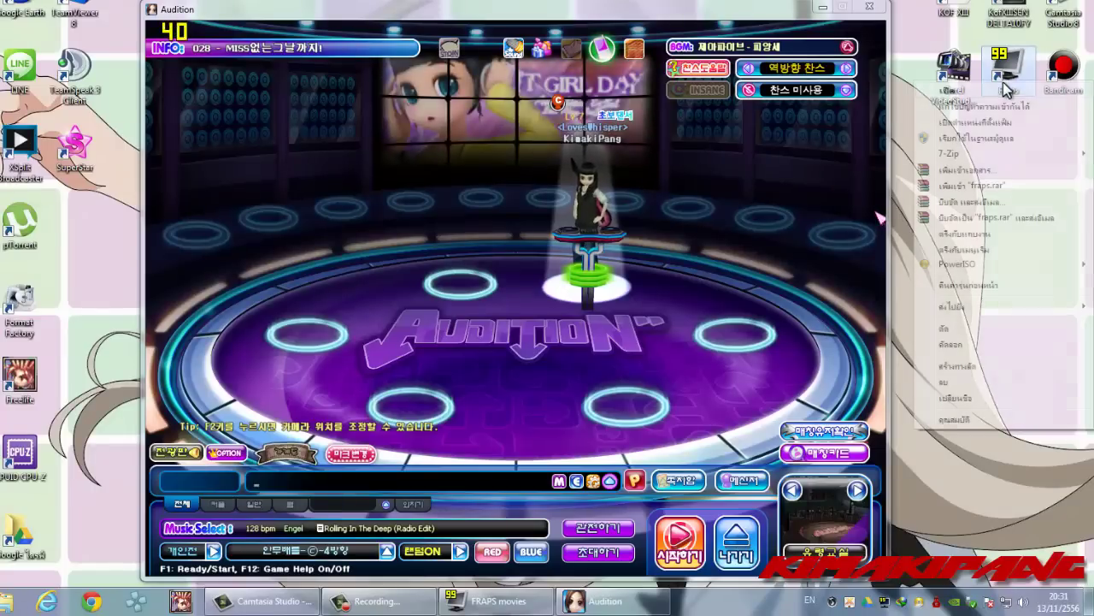
pyautogui.click(973, 422)
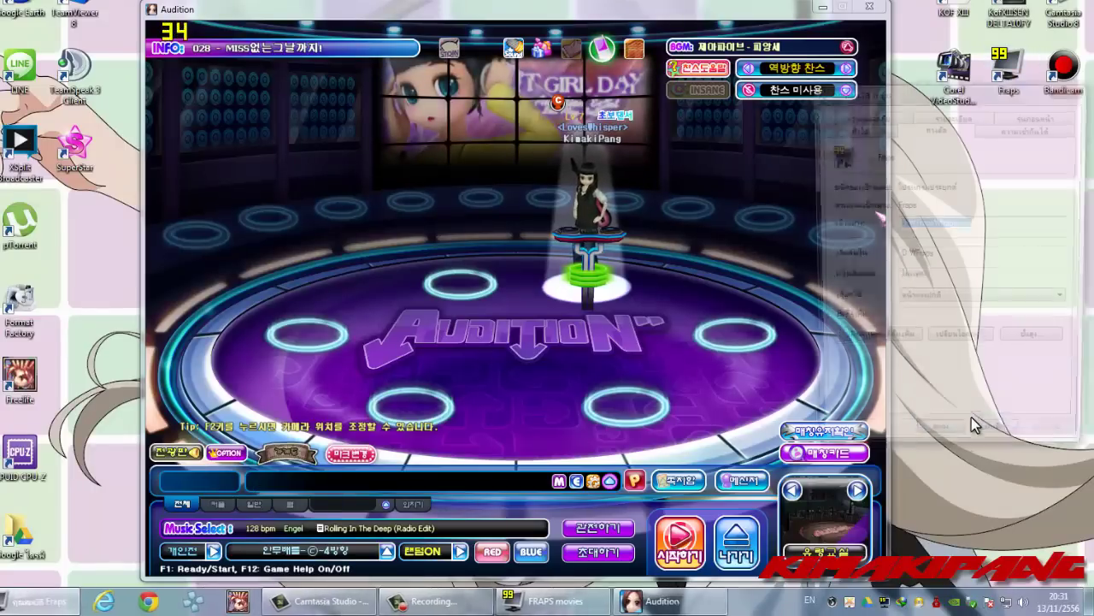
pyautogui.click(835, 343)
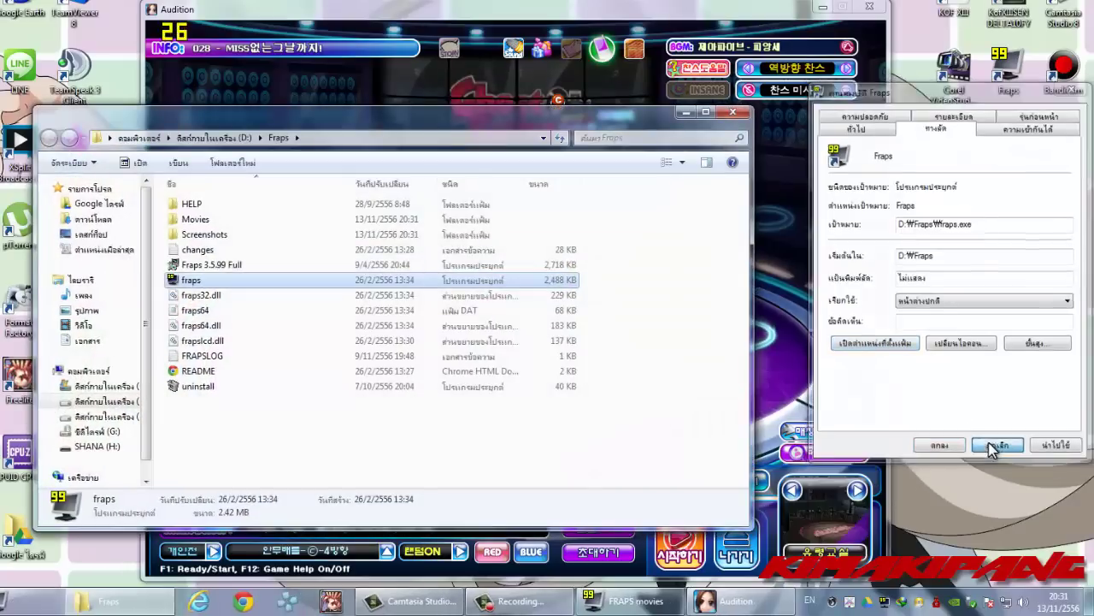
pyautogui.click(989, 447)
pyautogui.click(320, 441)
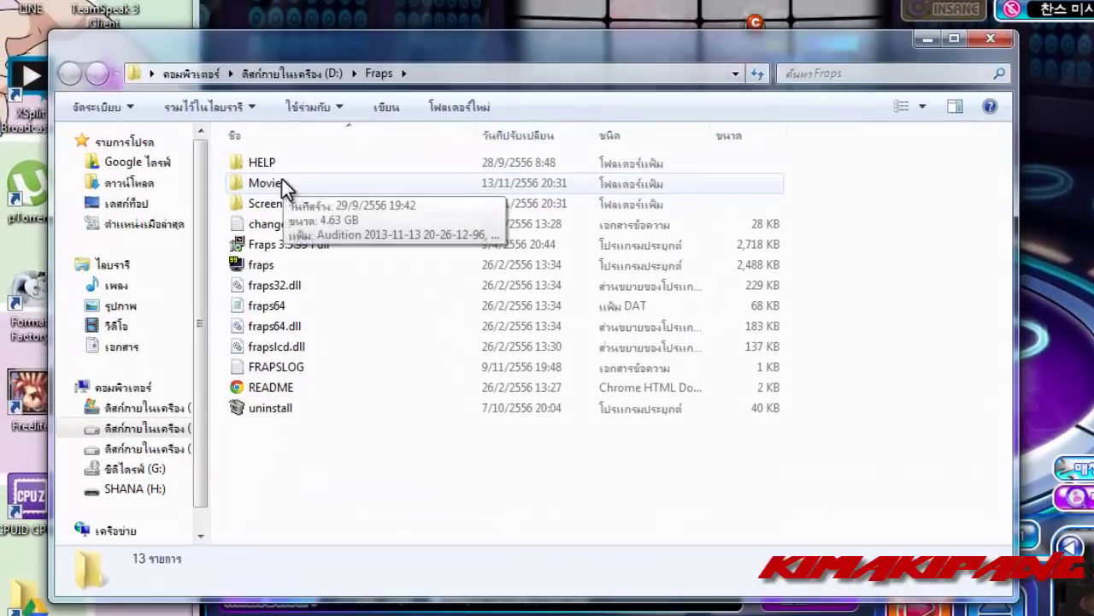
pyautogui.click(282, 182)
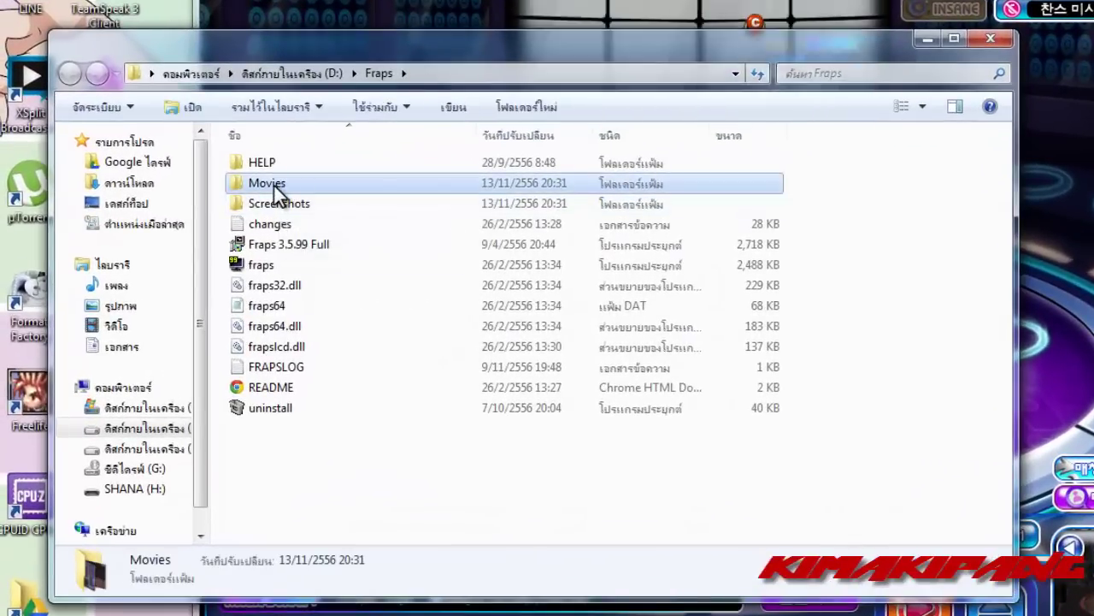
# - Open the Movies folder and inspect the two recordings' details
pyautogui.doubleClick(274, 184)
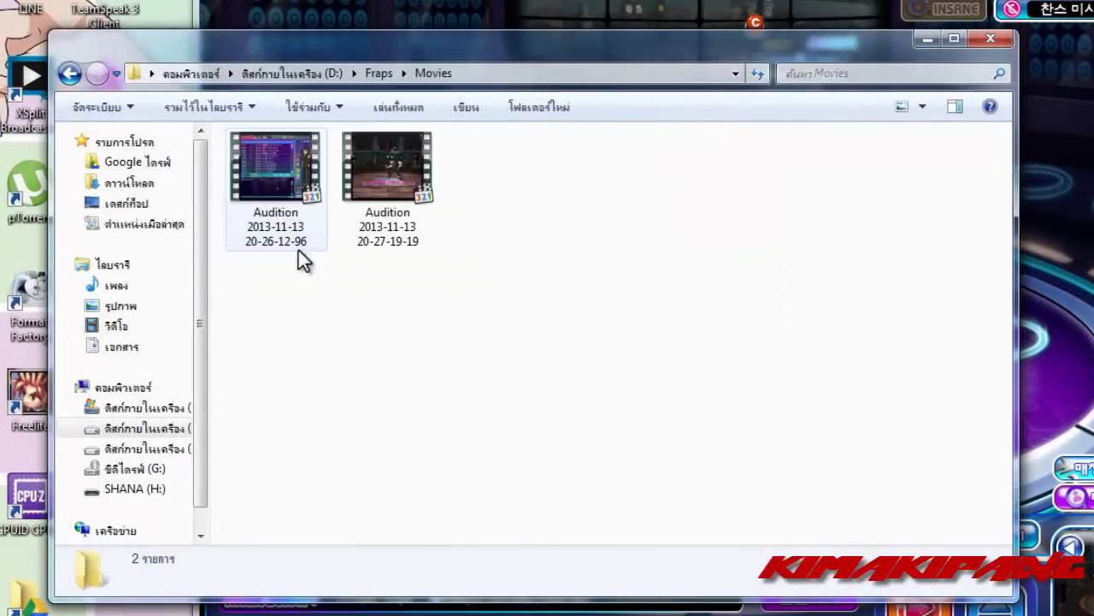
pyautogui.click(384, 183)
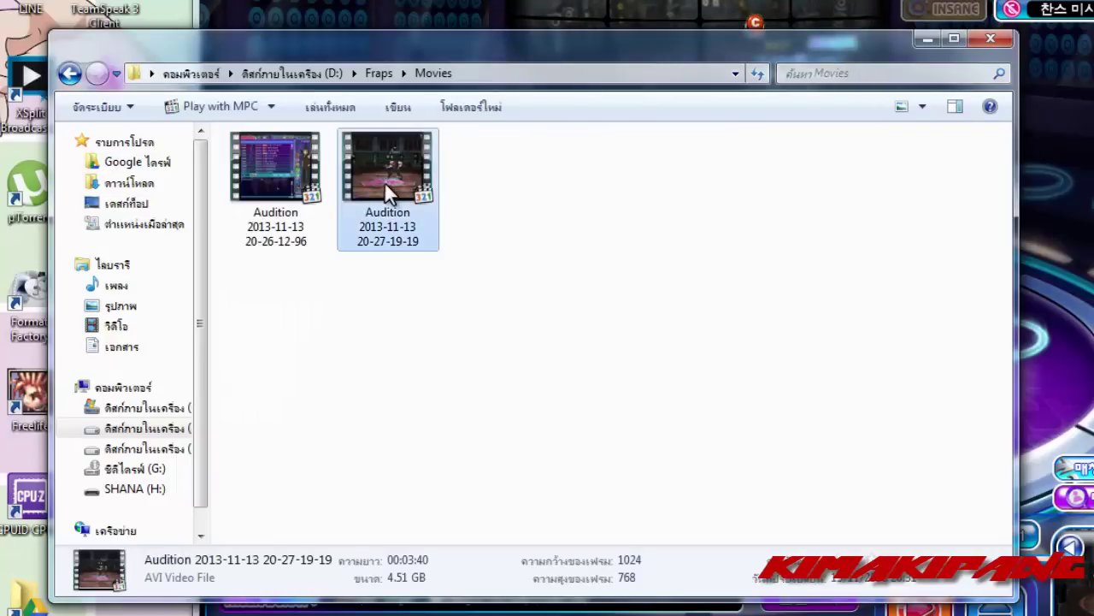
pyautogui.click(304, 173)
pyautogui.click(385, 182)
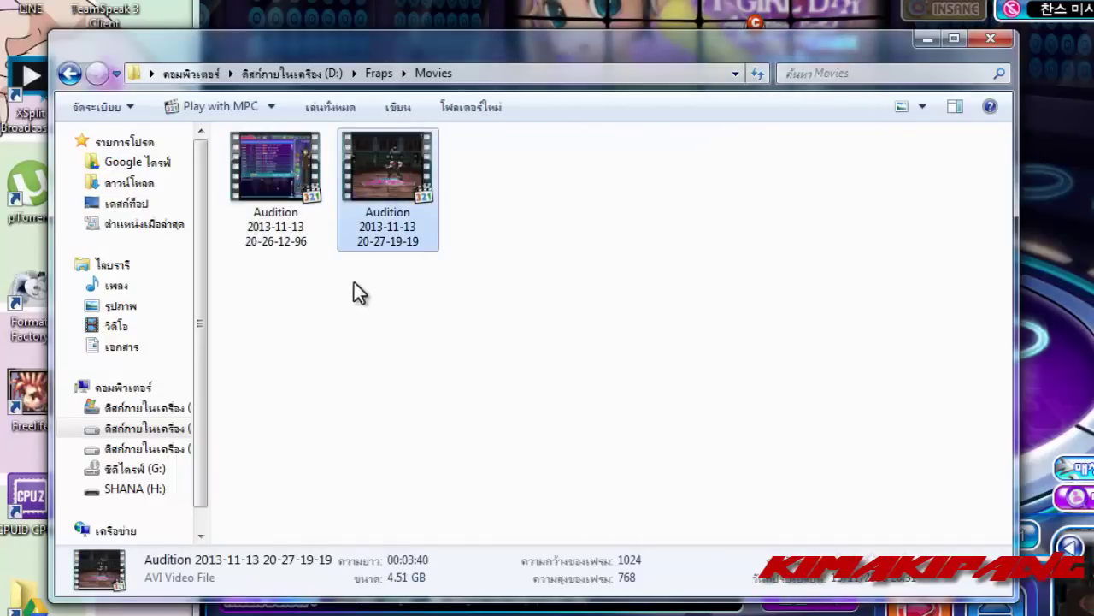
pyautogui.click(390, 324)
pyautogui.click(389, 184)
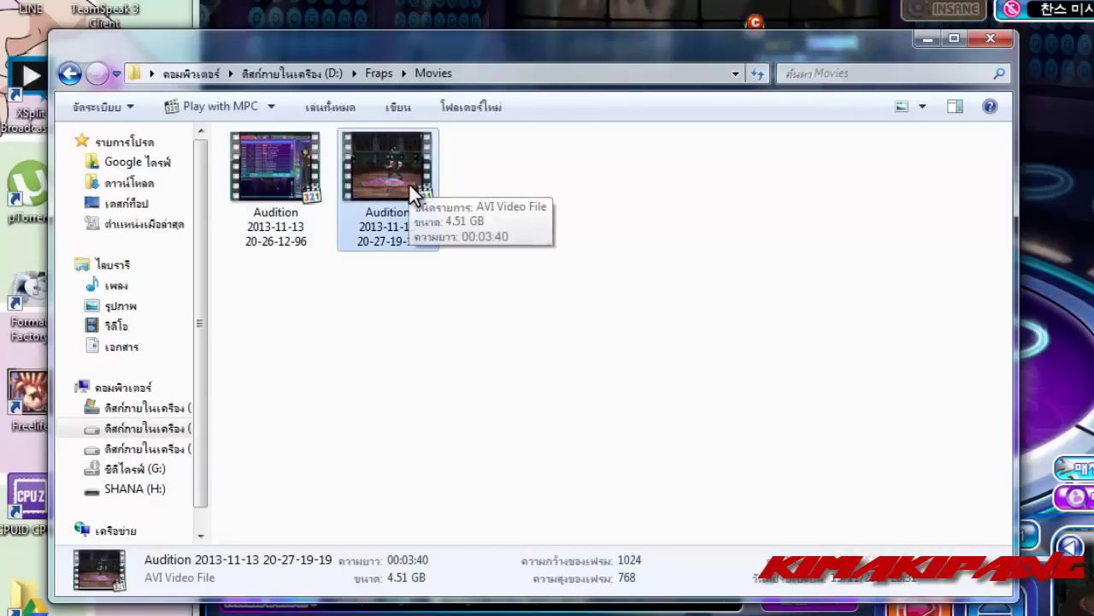
# - Delete the 122 MB clip, keep the 4.51 GB recording, and minimize Explorer
pyautogui.click(276, 171)
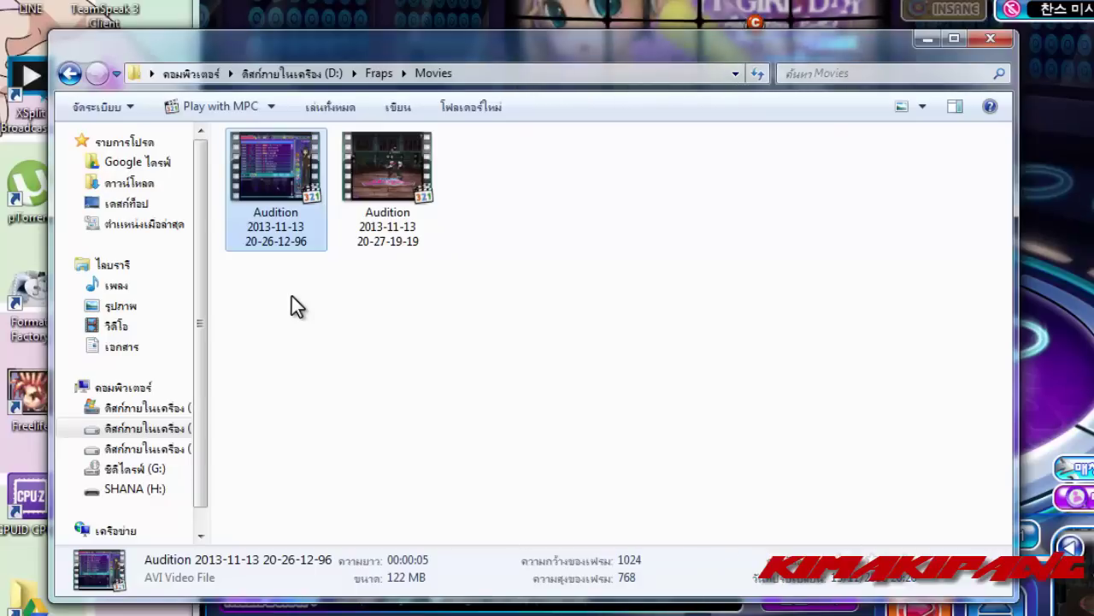
pyautogui.press('Delete')
pyautogui.press('Return')
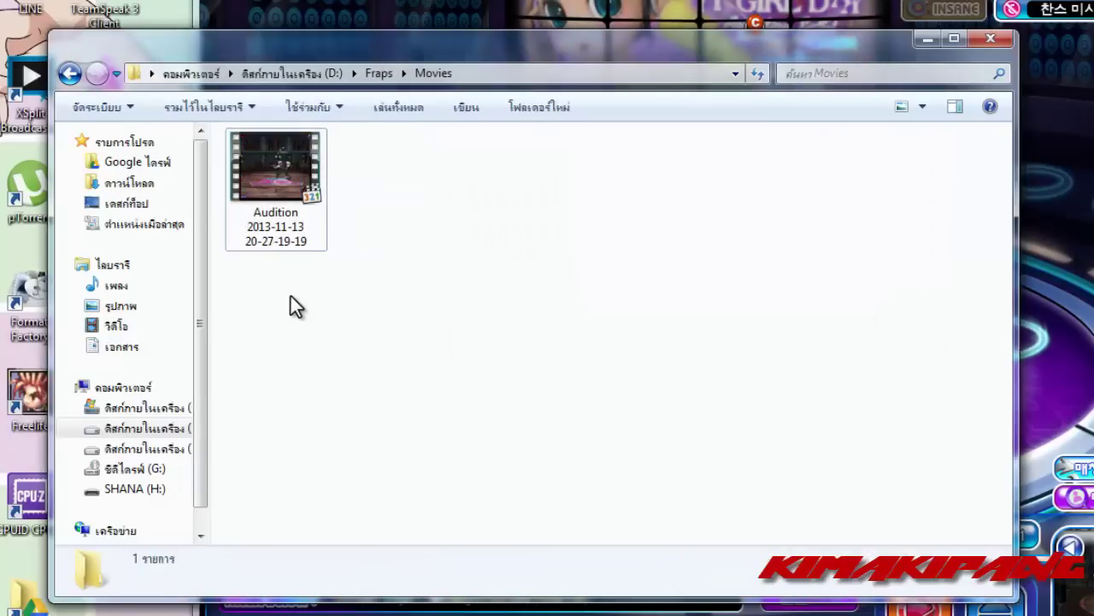
pyautogui.click(292, 167)
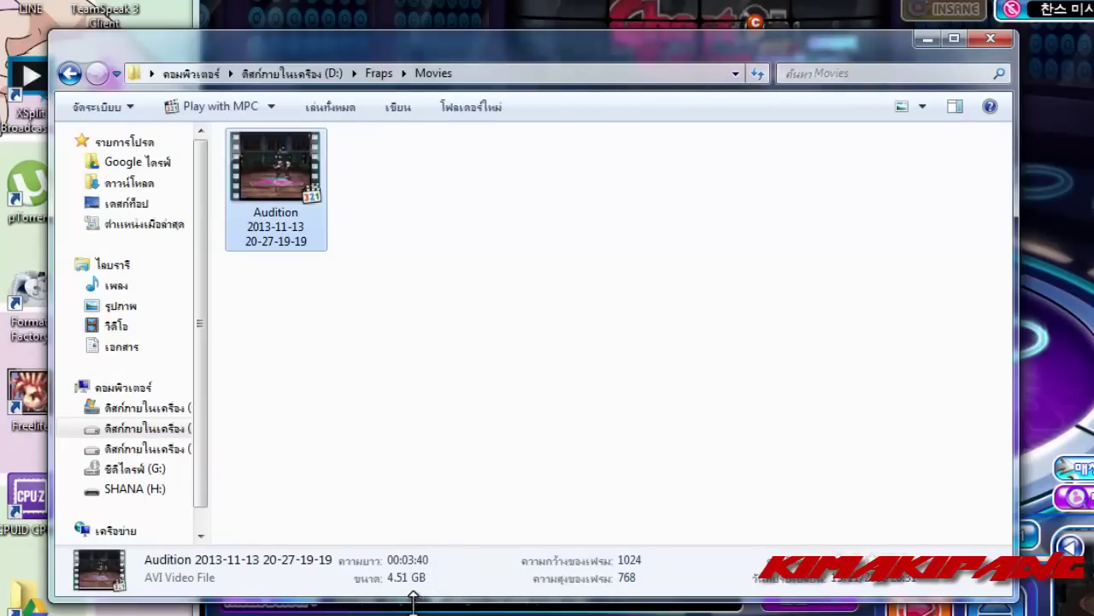
pyautogui.click(369, 305)
pyautogui.click(264, 180)
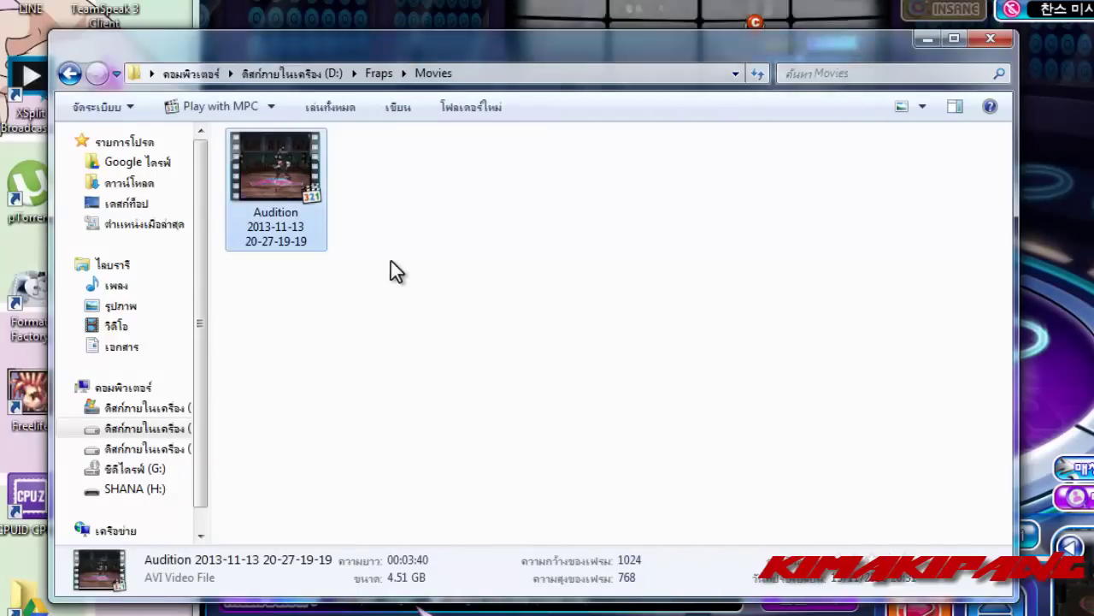
pyautogui.click(928, 38)
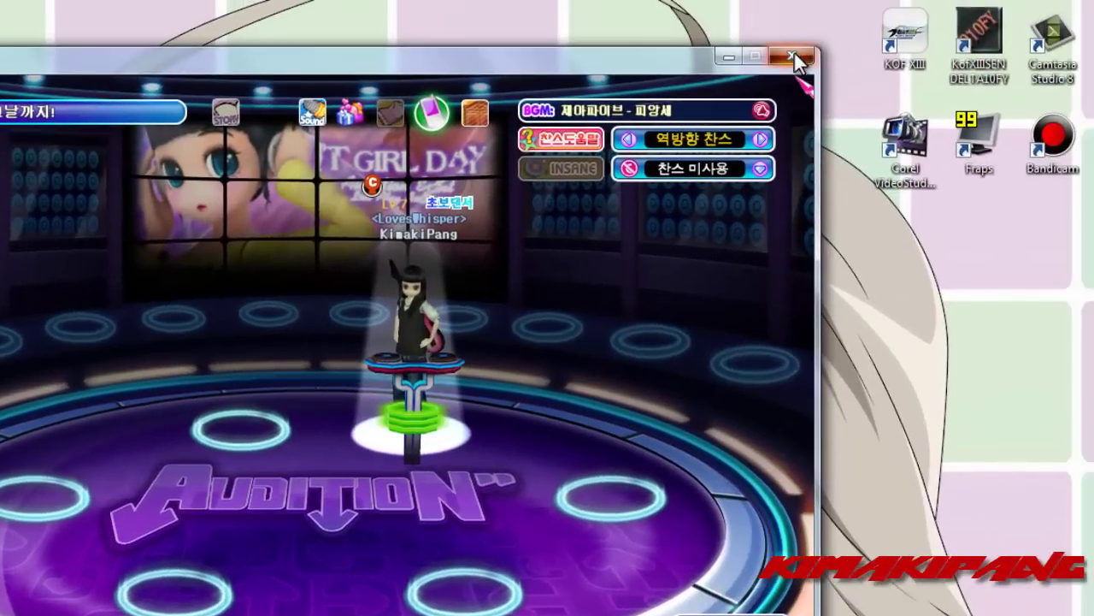
# - Close the Audition game, then exit Fraps from the taskbar and confirm the unload
pyautogui.click(793, 56)
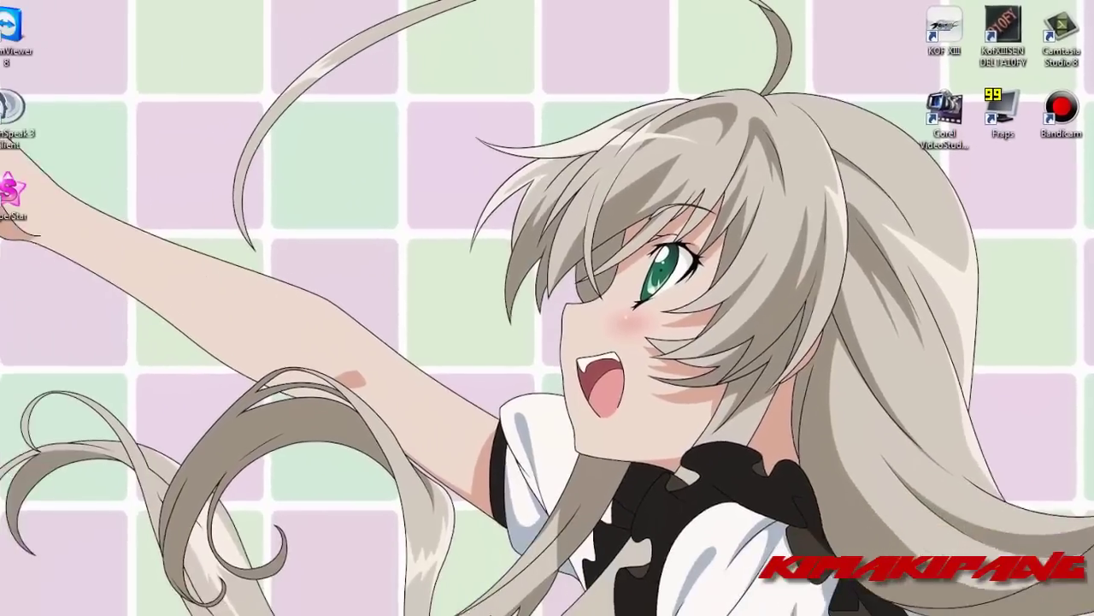
pyautogui.rightClick(598, 601)
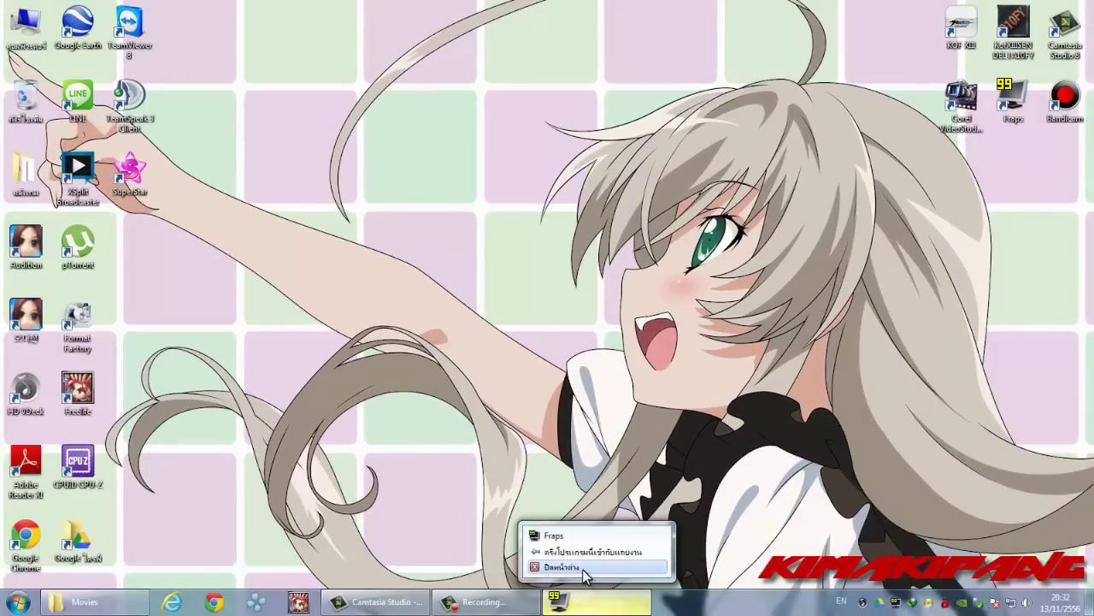
pyautogui.click(585, 568)
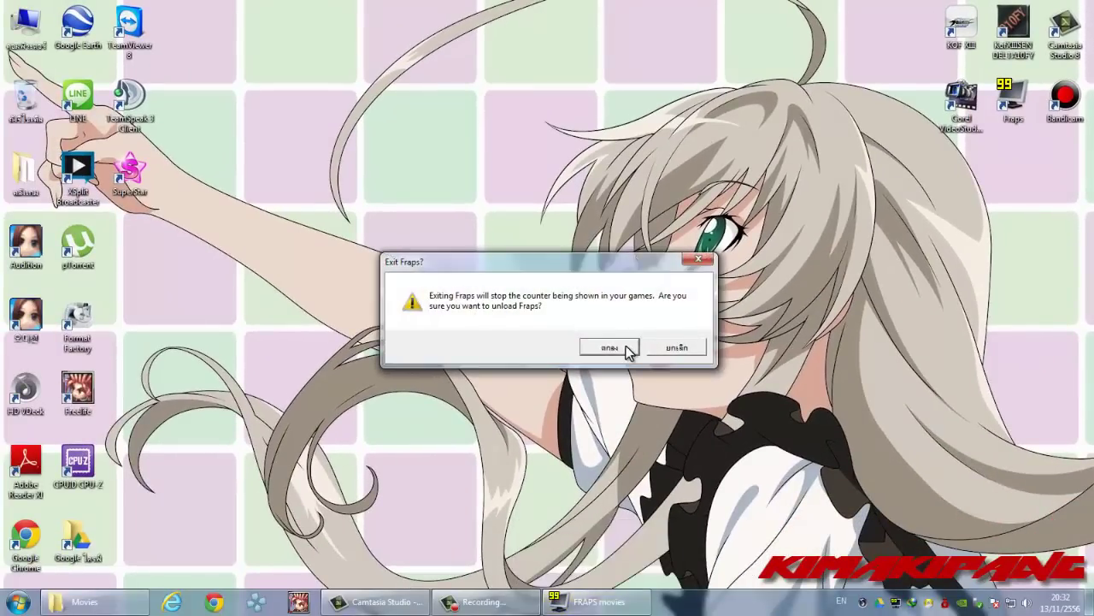
pyautogui.click(609, 347)
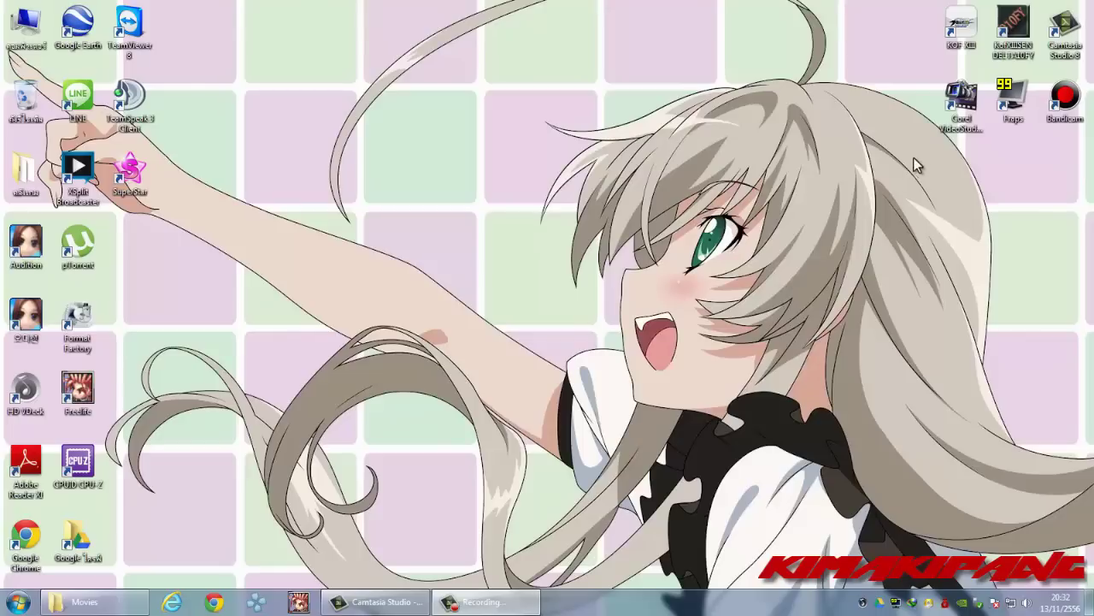
pyautogui.click(956, 105)
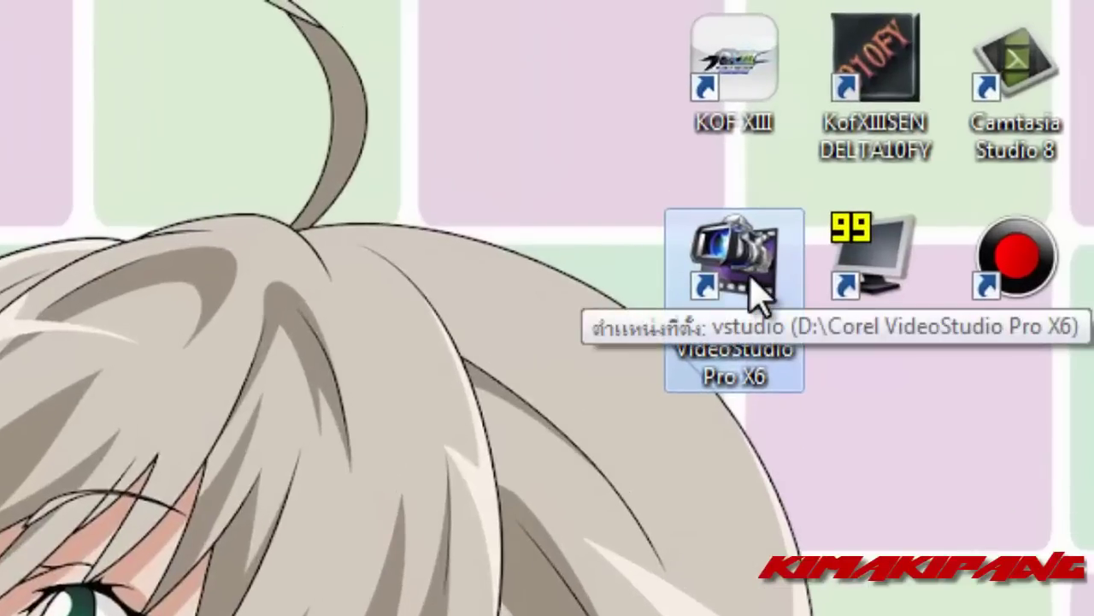
# - Launch VideoStudio Pro X6 and drag the Audition recording from Movies onto the storyboard
pyautogui.doubleClick(752, 282)
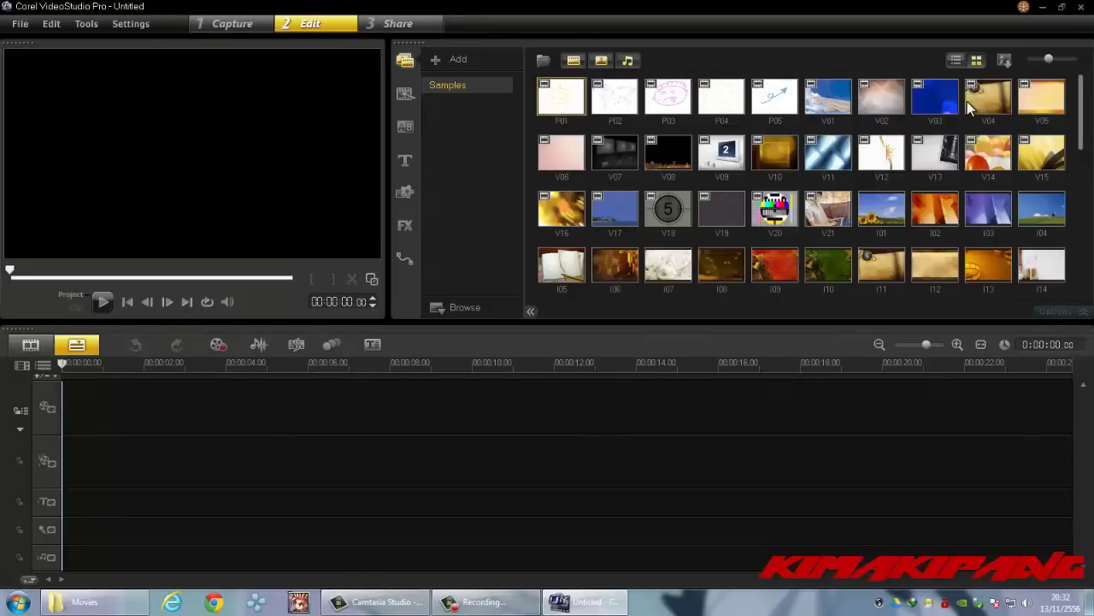
pyautogui.click(31, 344)
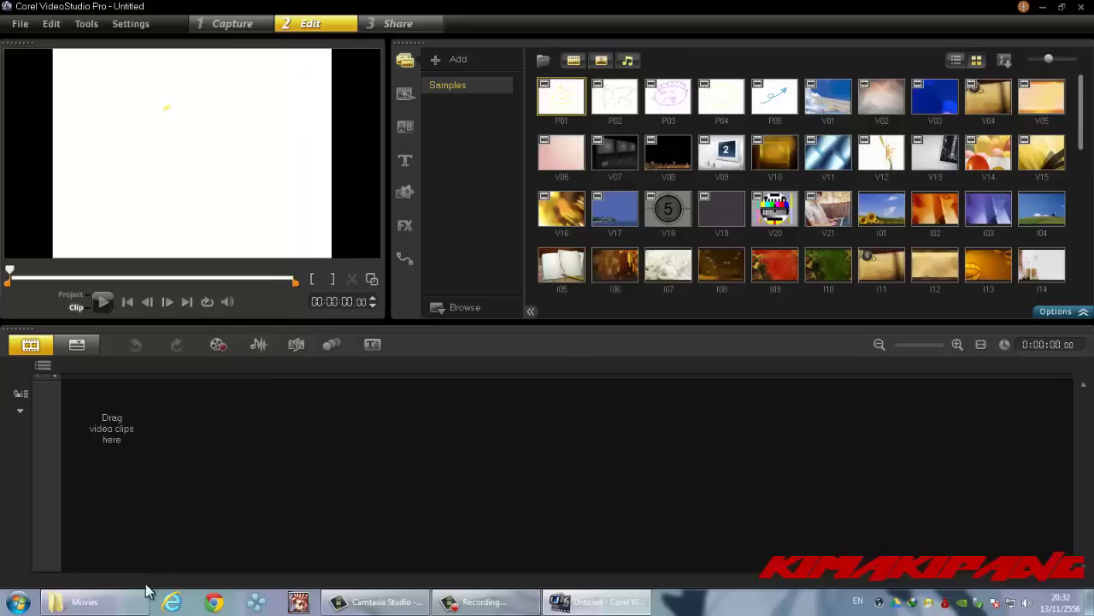
pyautogui.click(115, 602)
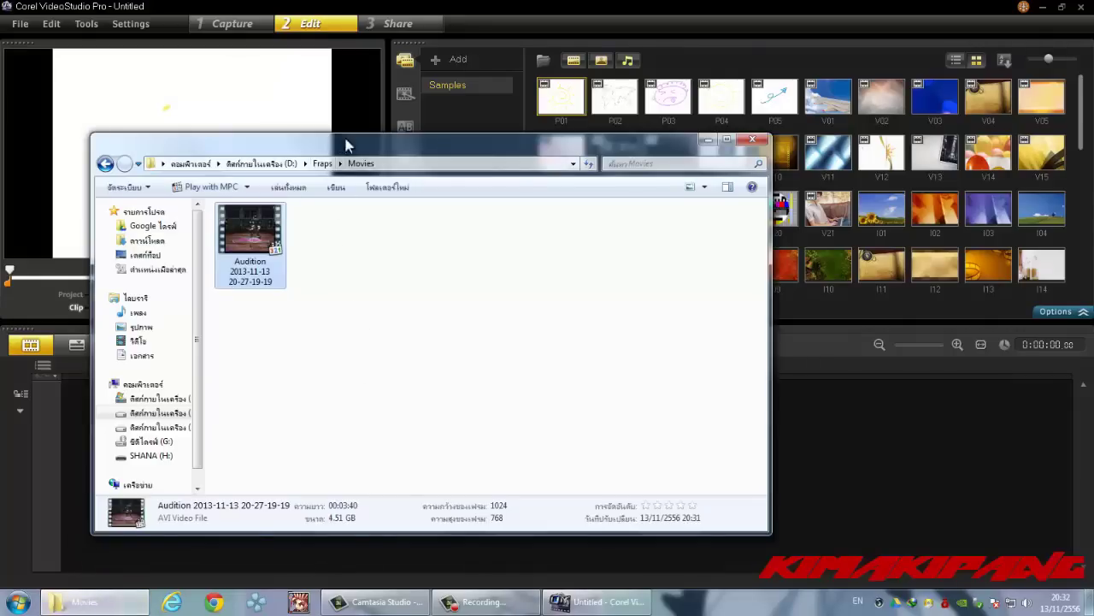
pyautogui.moveTo(299, 142); pyautogui.dragTo(587, 161)
pyautogui.click(541, 261)
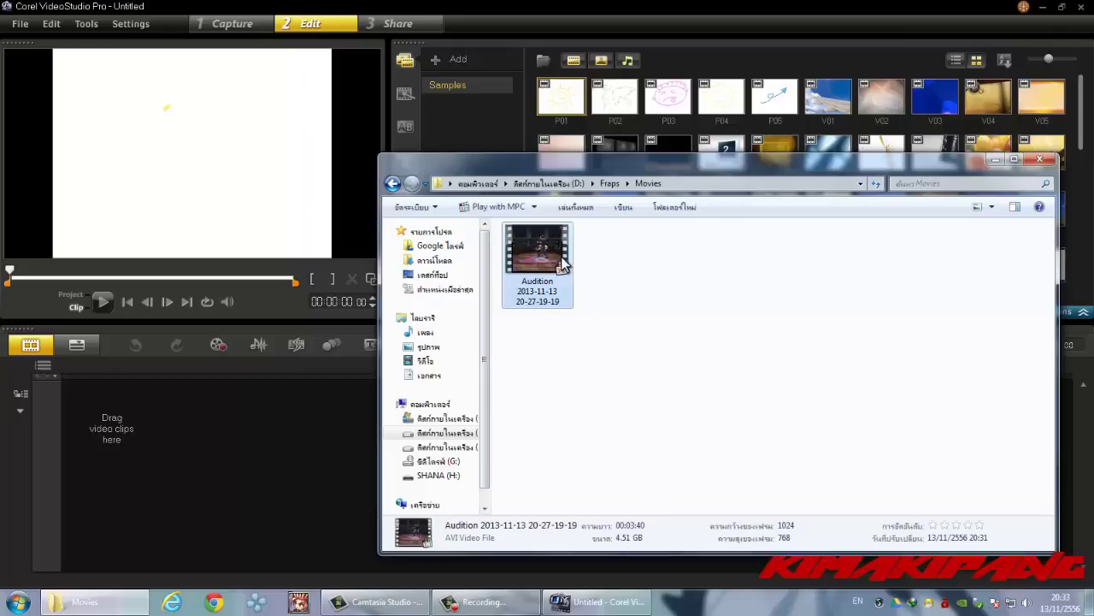
pyautogui.moveTo(541, 248); pyautogui.dragTo(180, 435)
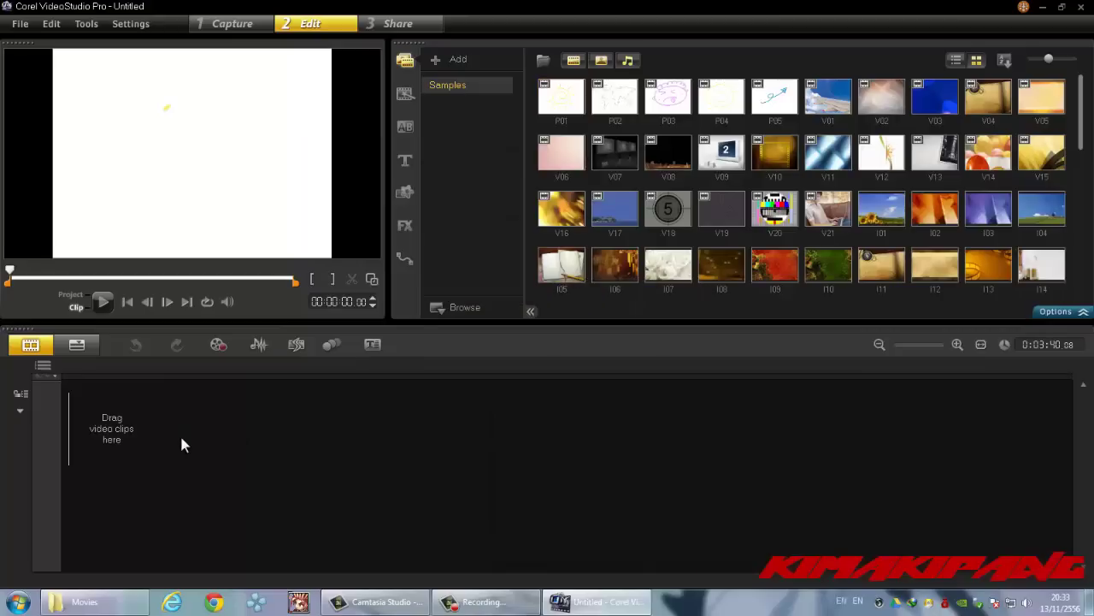
# - Choose MPEG-4 AVC (1280x720) as the output format for the video file
pyautogui.click(370, 420)
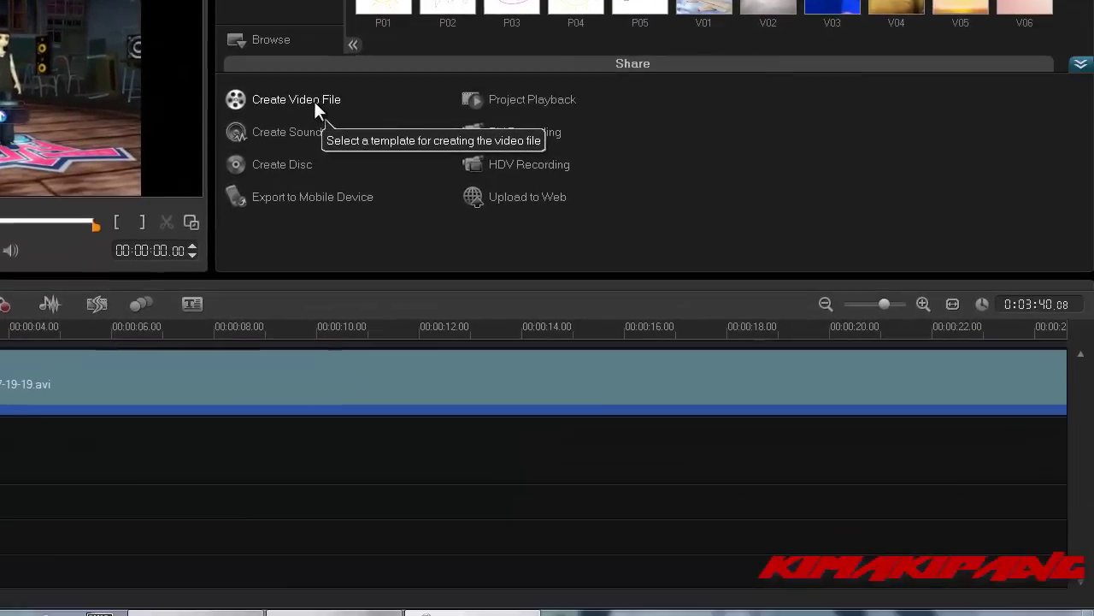
pyautogui.click(427, 178)
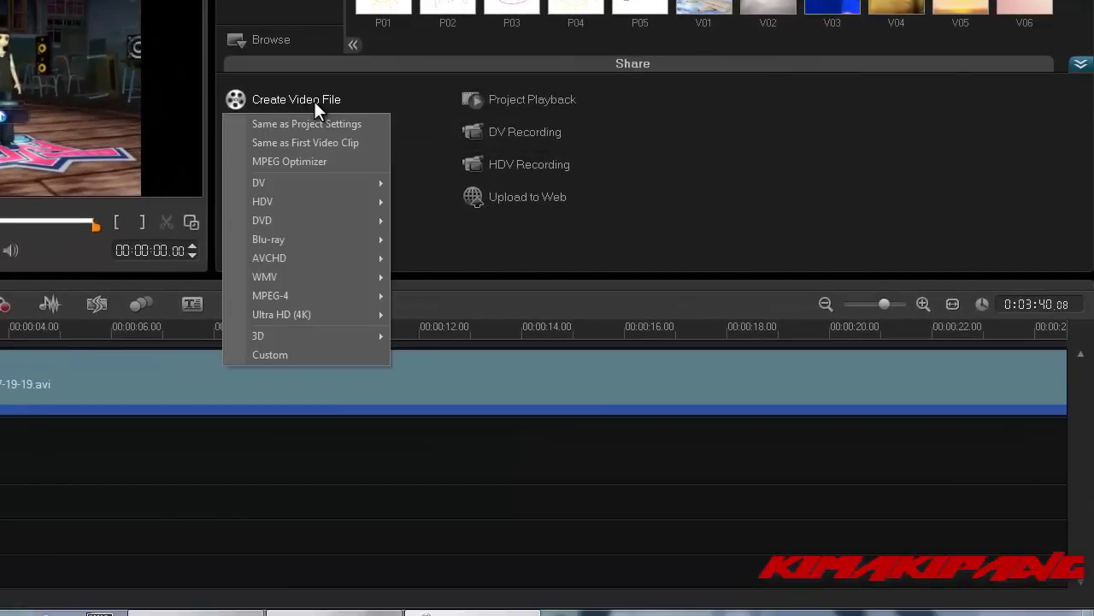
pyautogui.moveTo(366, 310)
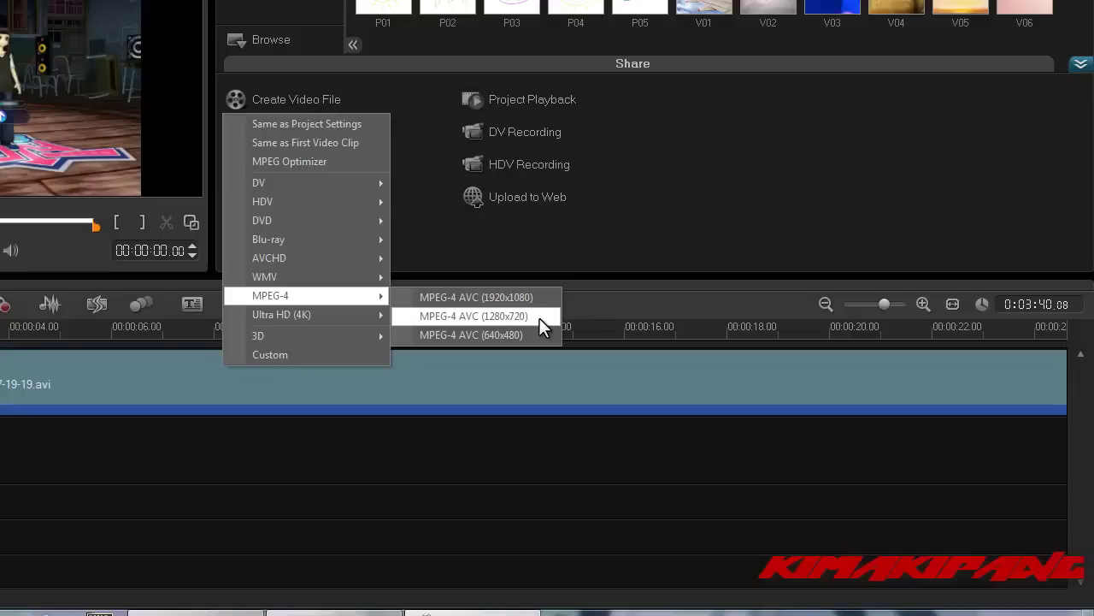
pyautogui.click(540, 318)
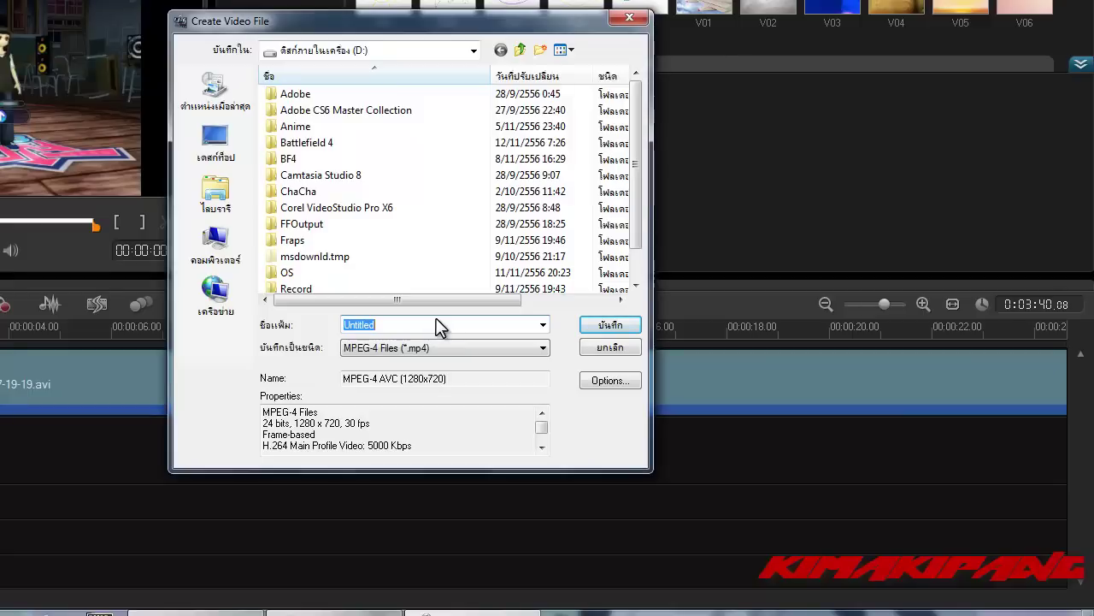
# - Name the output file 'Audition KR' and save it to start rendering
pyautogui.write('A')
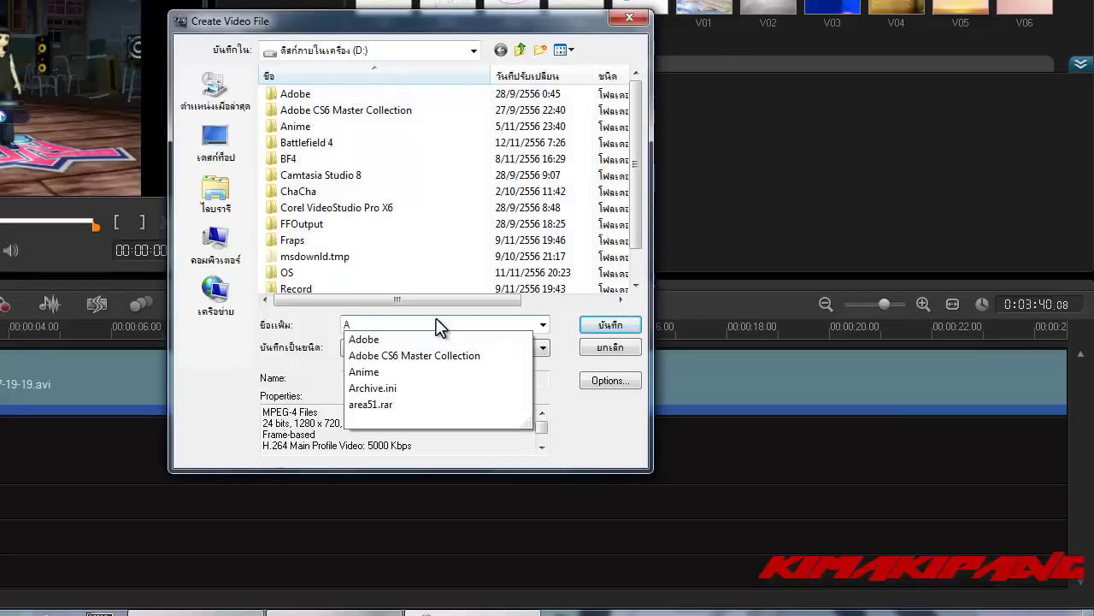
pyautogui.write('udit')
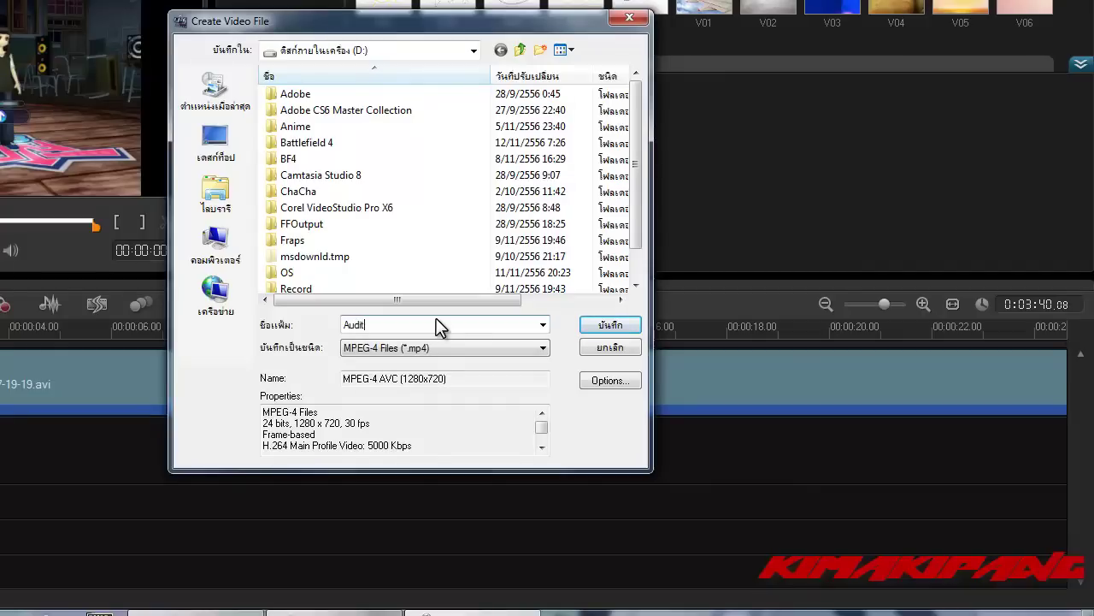
pyautogui.write('ion KR')
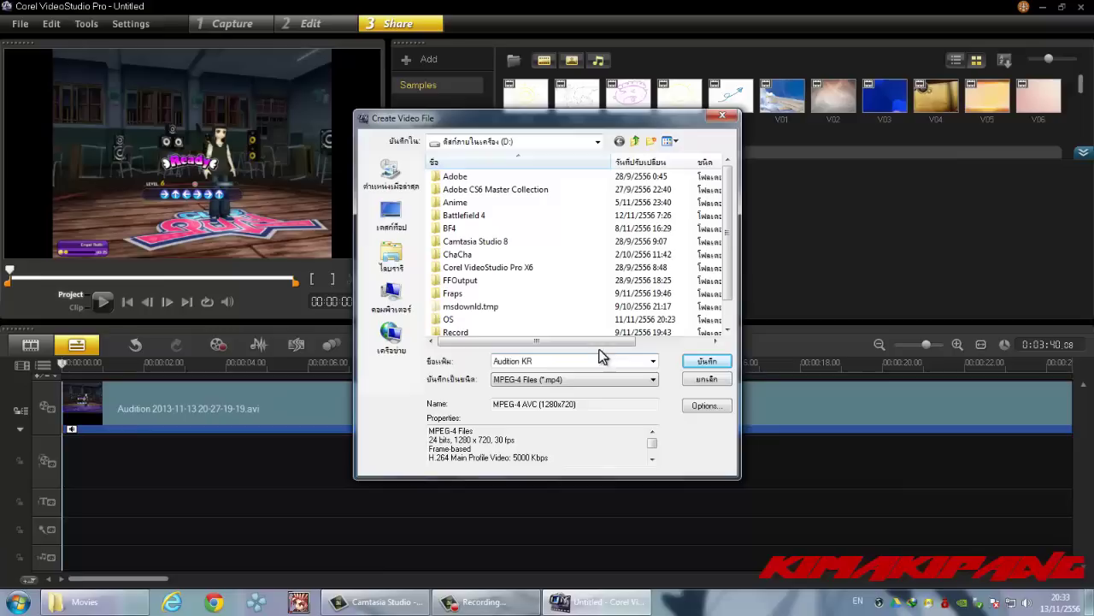
pyautogui.click(707, 362)
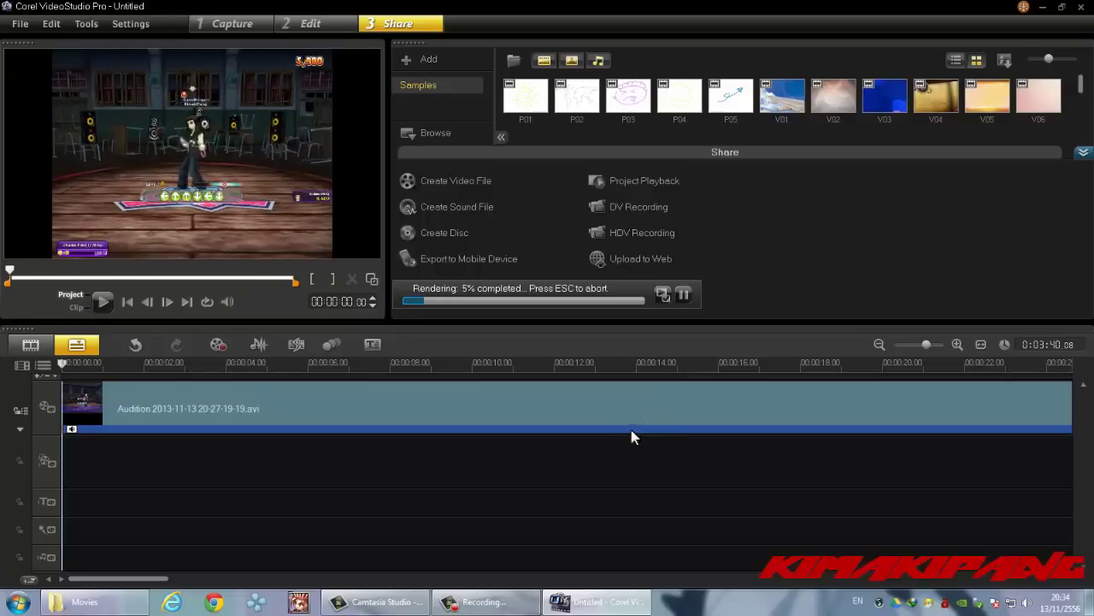
pyautogui.click(516, 605)
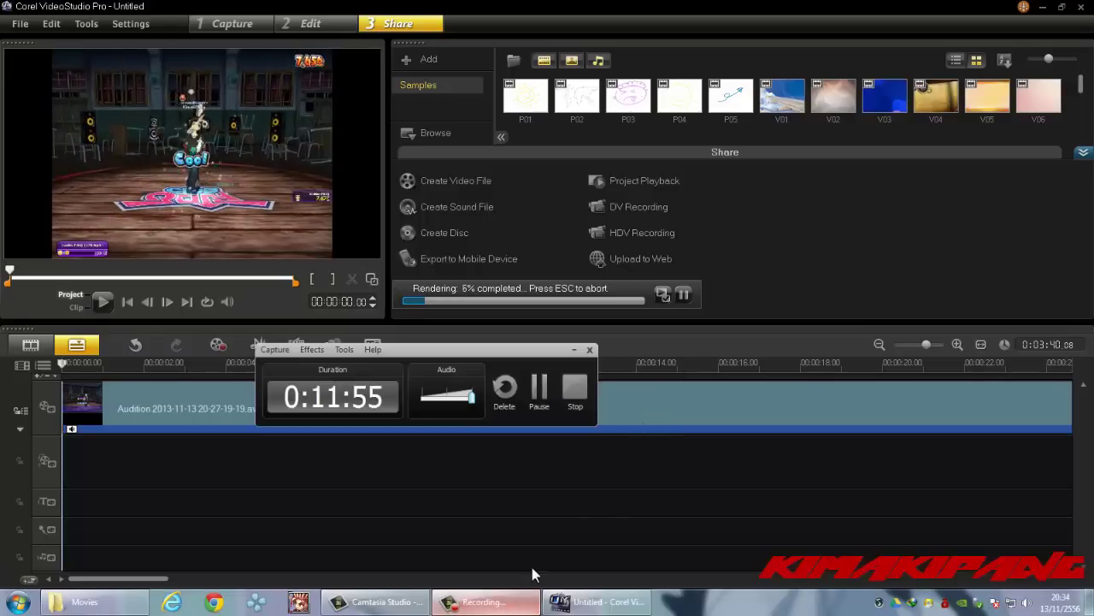
# - Let the render finish, then switch to the drive D: window holding Audition KR
pyautogui.click(537, 386)
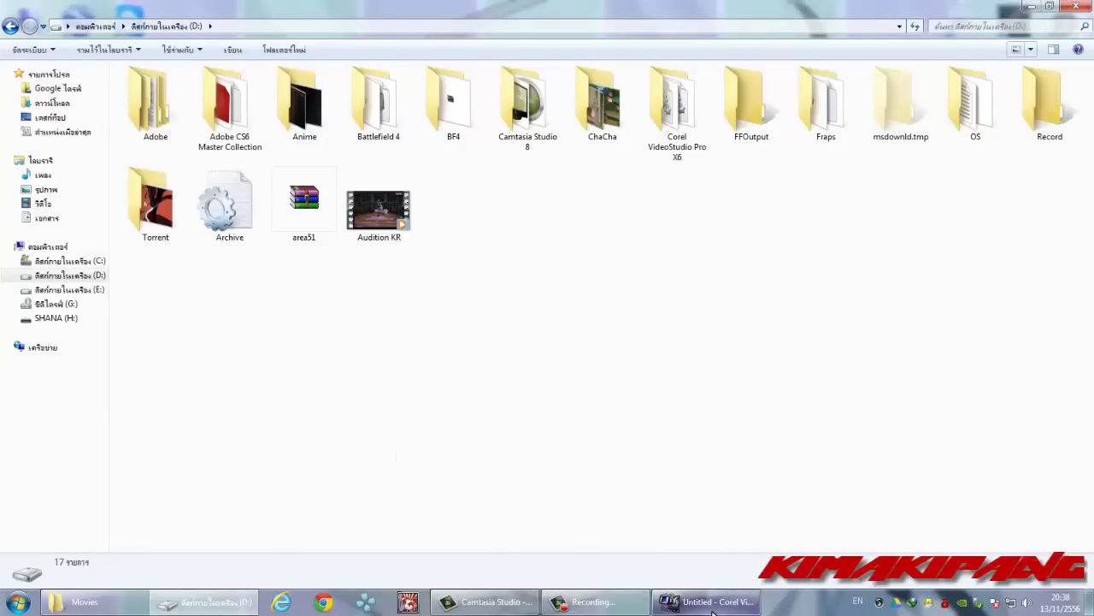
pyautogui.click(601, 603)
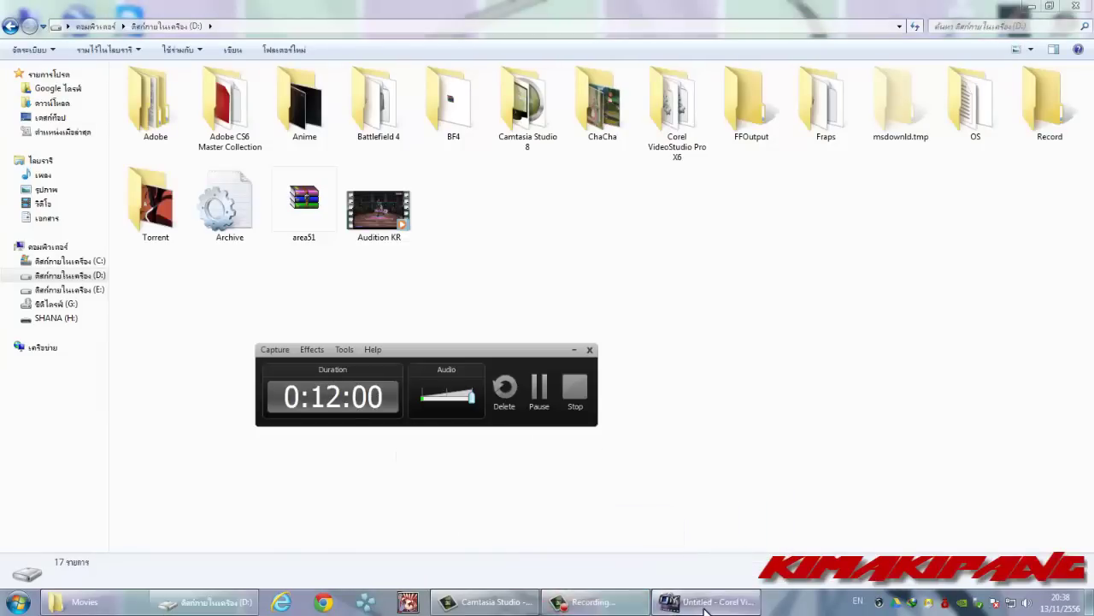
pyautogui.click(694, 602)
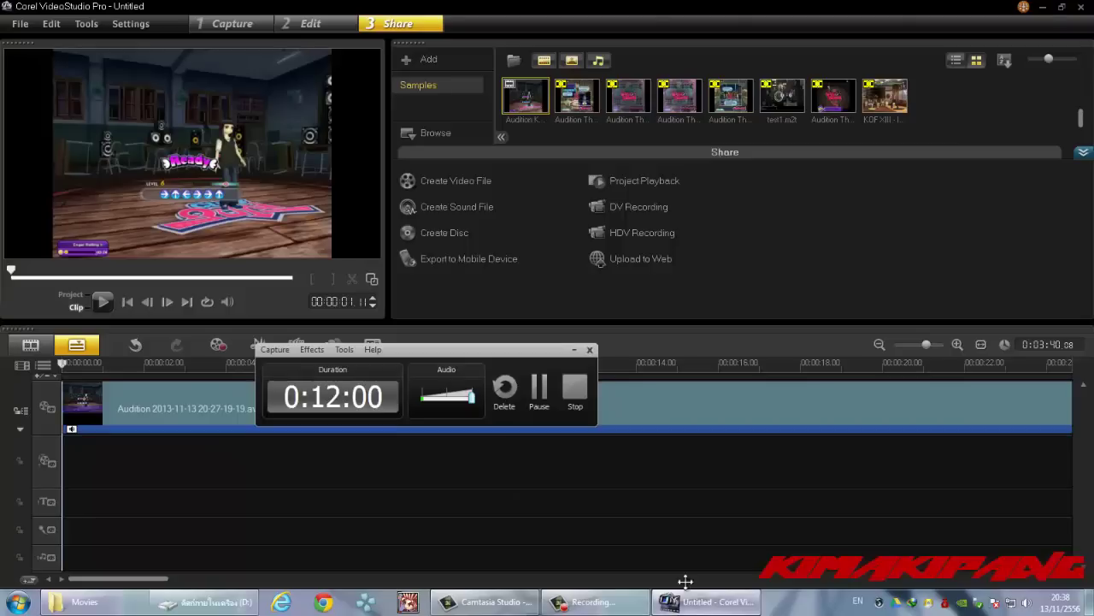
pyautogui.click(574, 349)
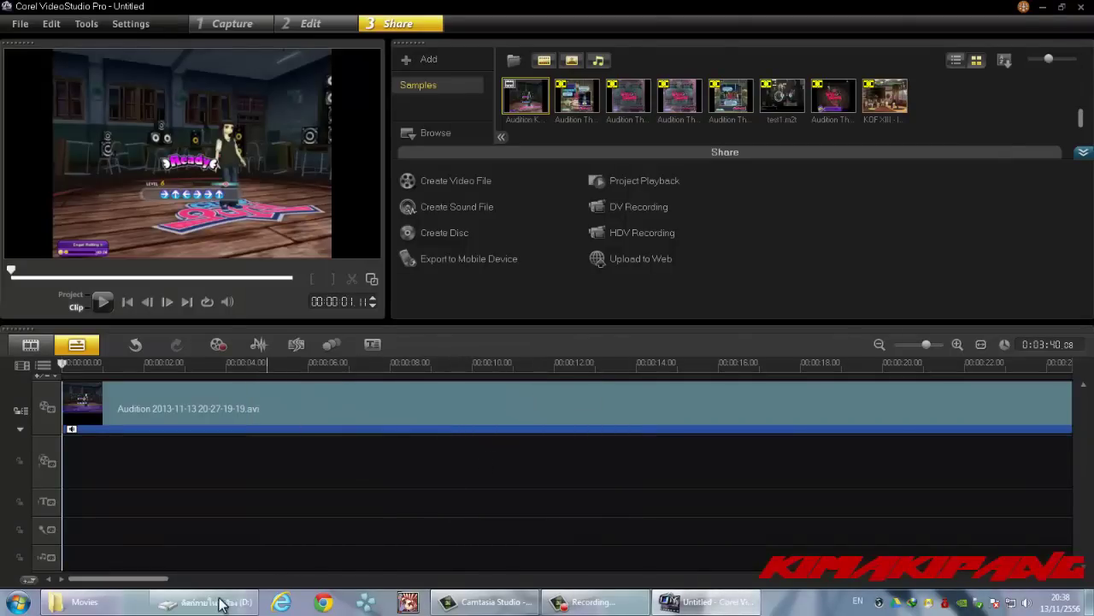
pyautogui.moveTo(214, 601)
pyautogui.click(236, 532)
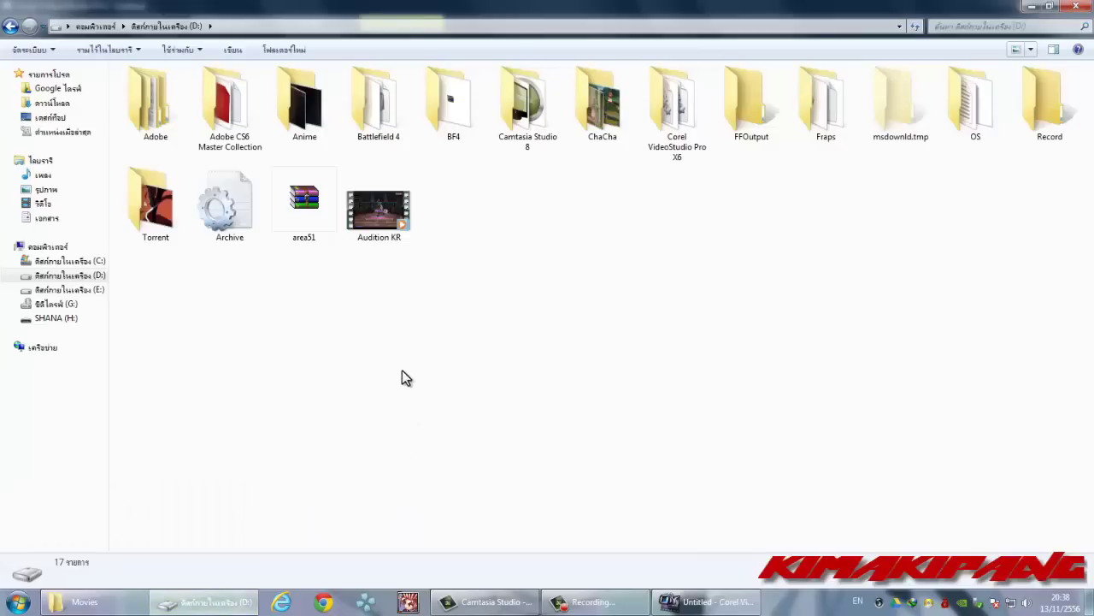
# - Check the rendered Audition KR file's details: 123 MB MP4, 00:03:40 long
pyautogui.click(379, 210)
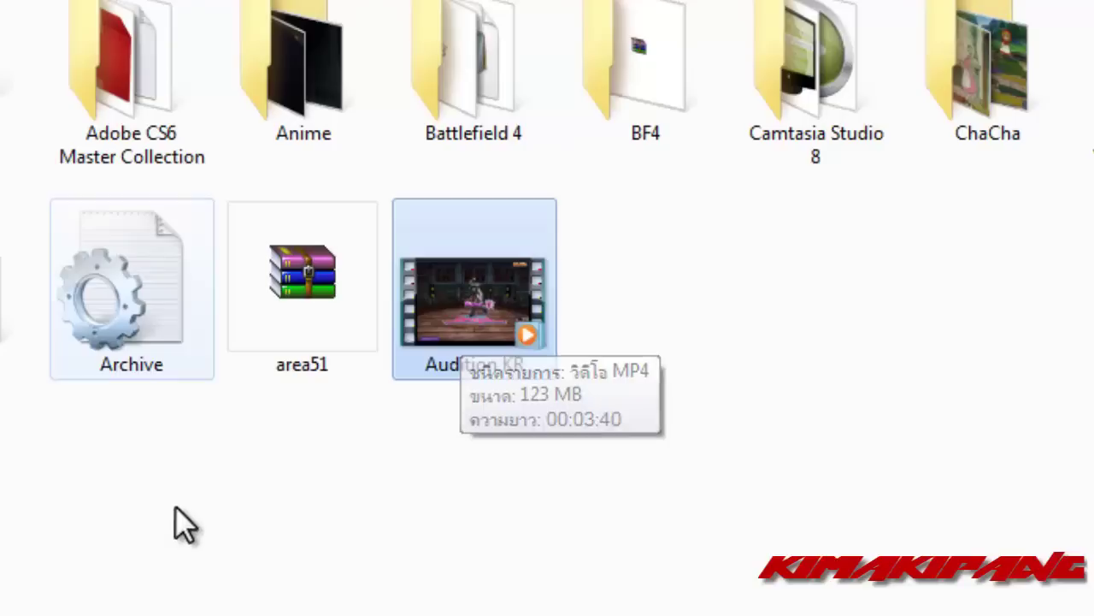
pyautogui.click(496, 298)
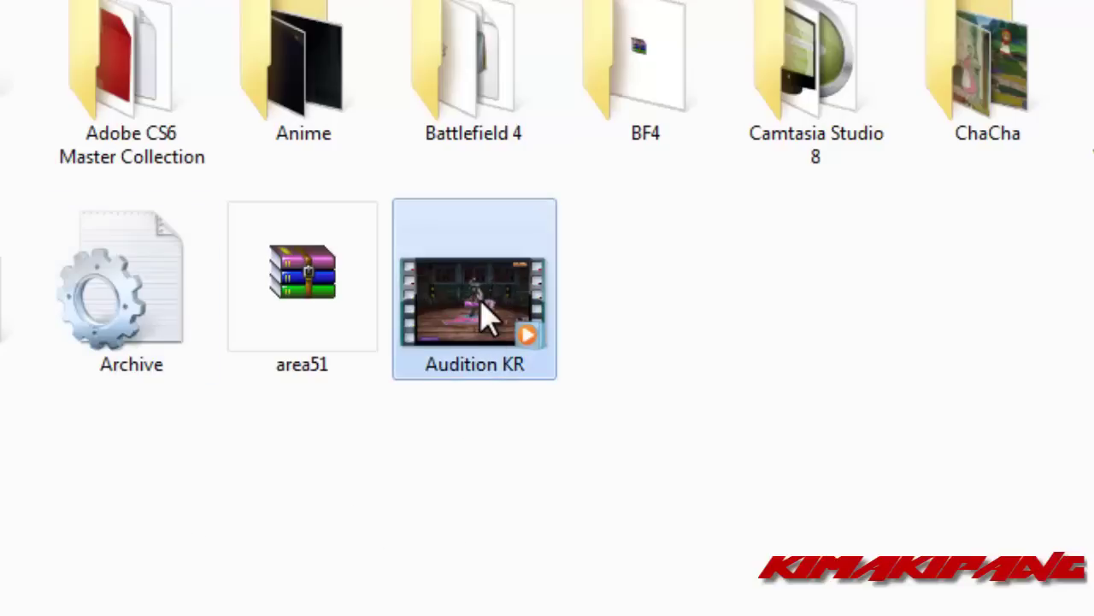
pyautogui.moveTo(504, 330)
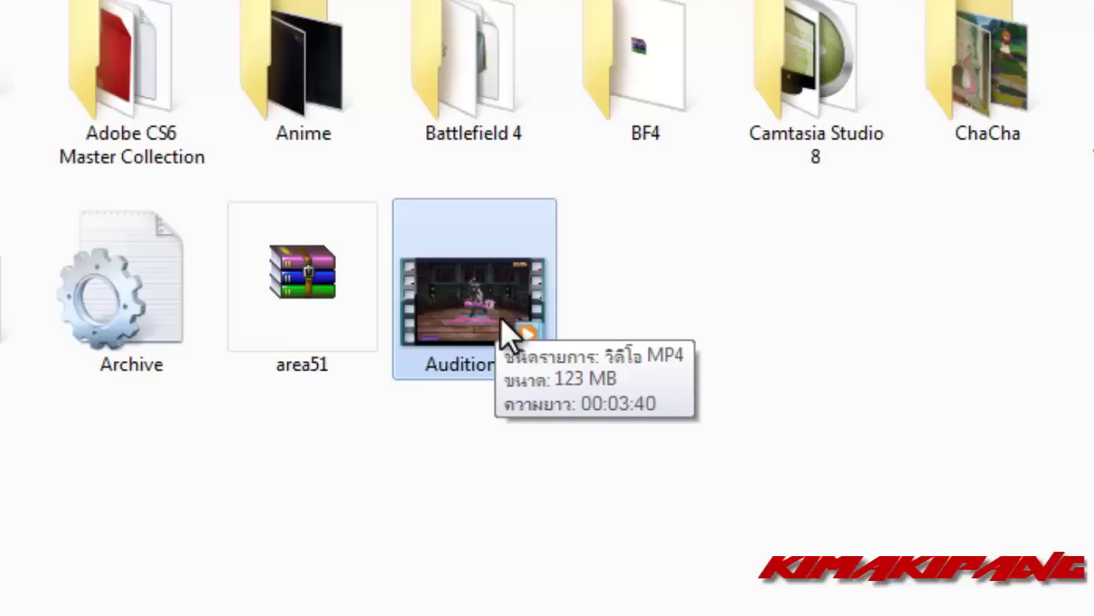
pyautogui.click(495, 453)
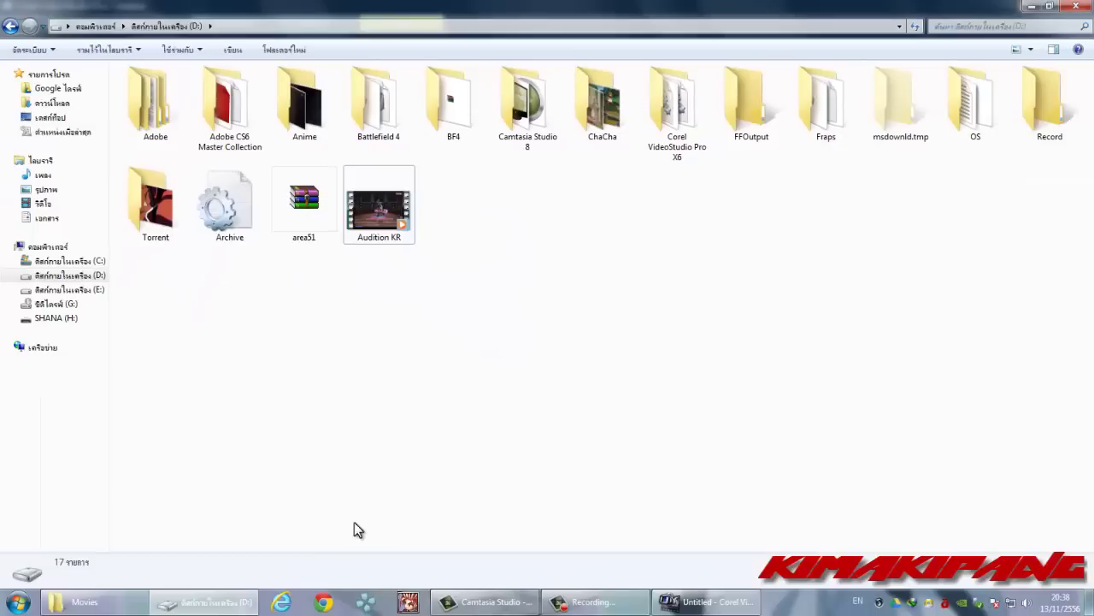
pyautogui.click(323, 602)
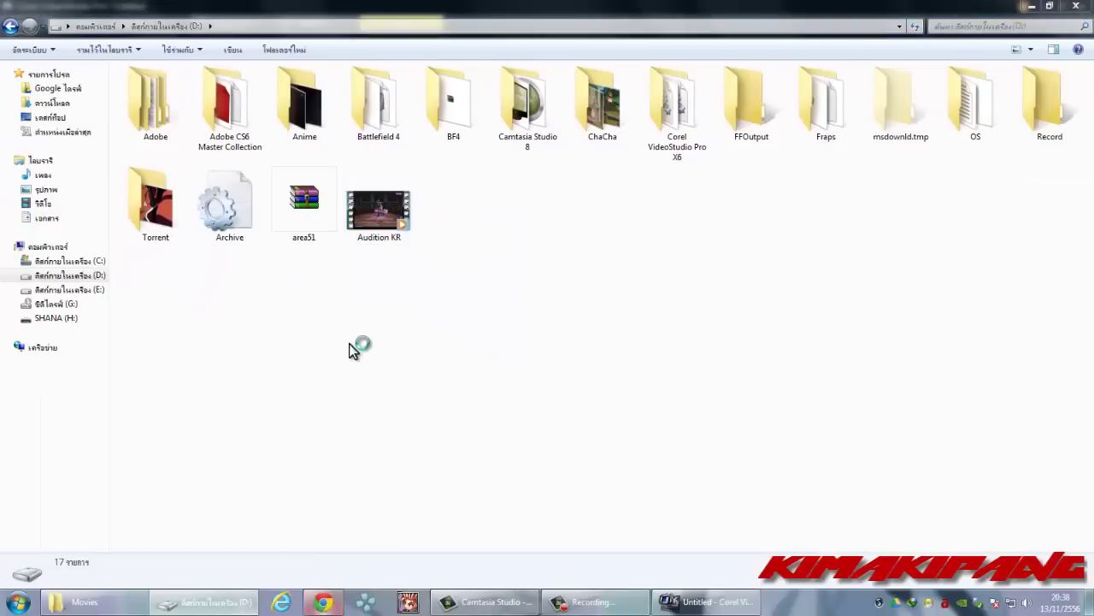
# - Go to YouTube's upload page in a new Chrome tab
pyautogui.click(144, 10)
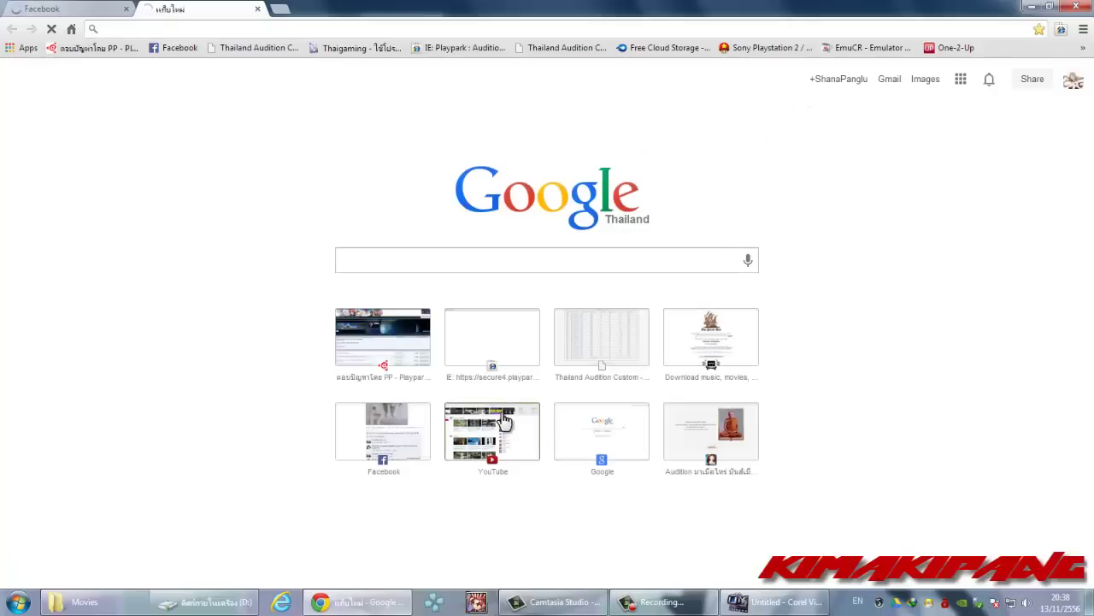
pyautogui.click(504, 420)
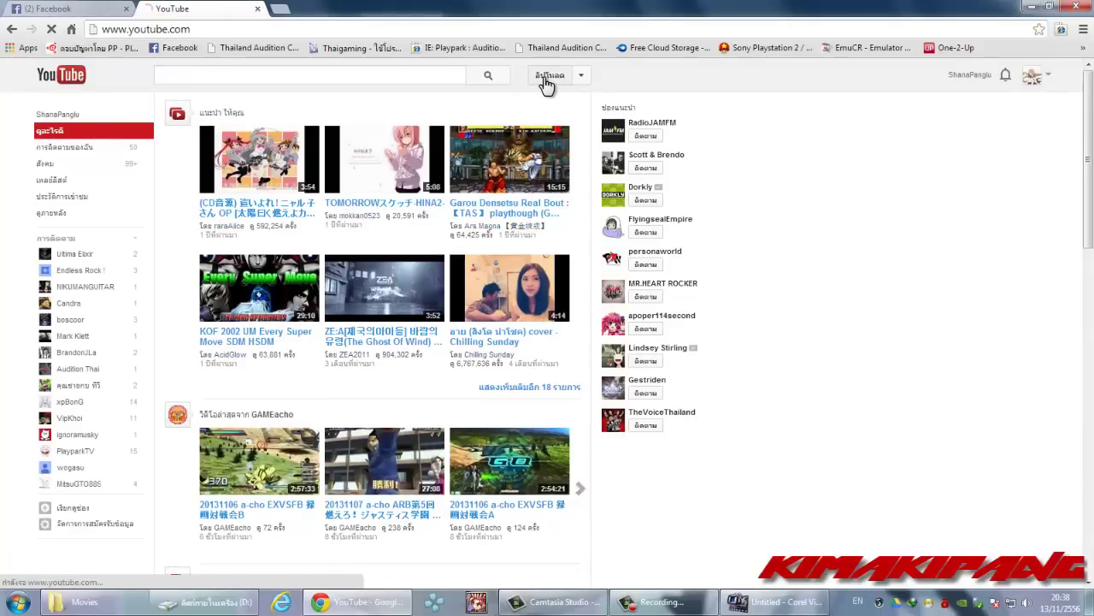
pyautogui.click(547, 81)
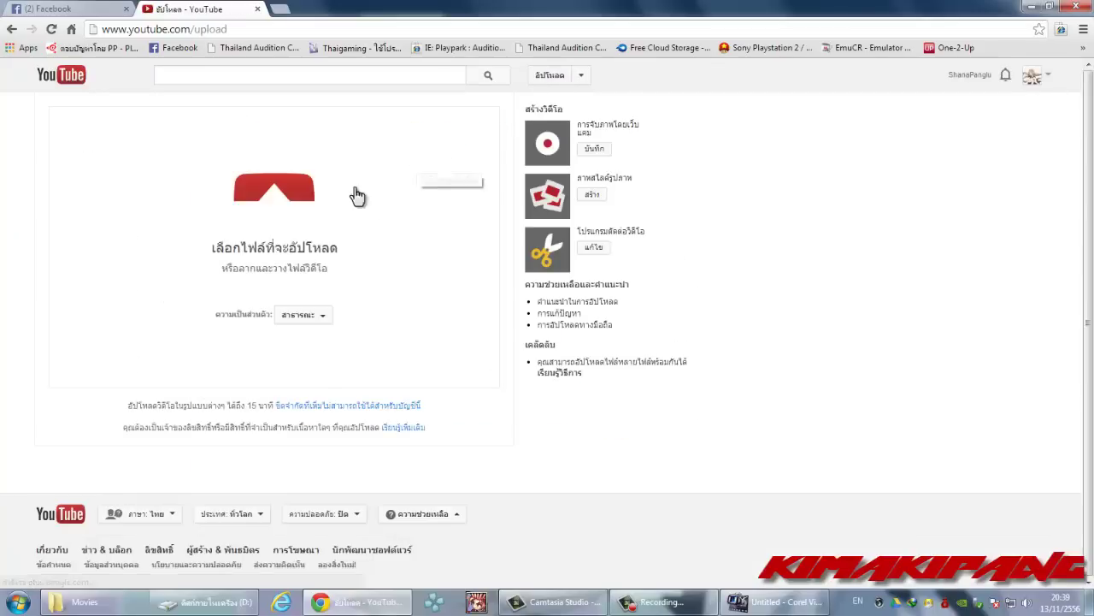
# - Upload the Audition KR video from drive D:, then minimize Chrome
pyautogui.click(266, 196)
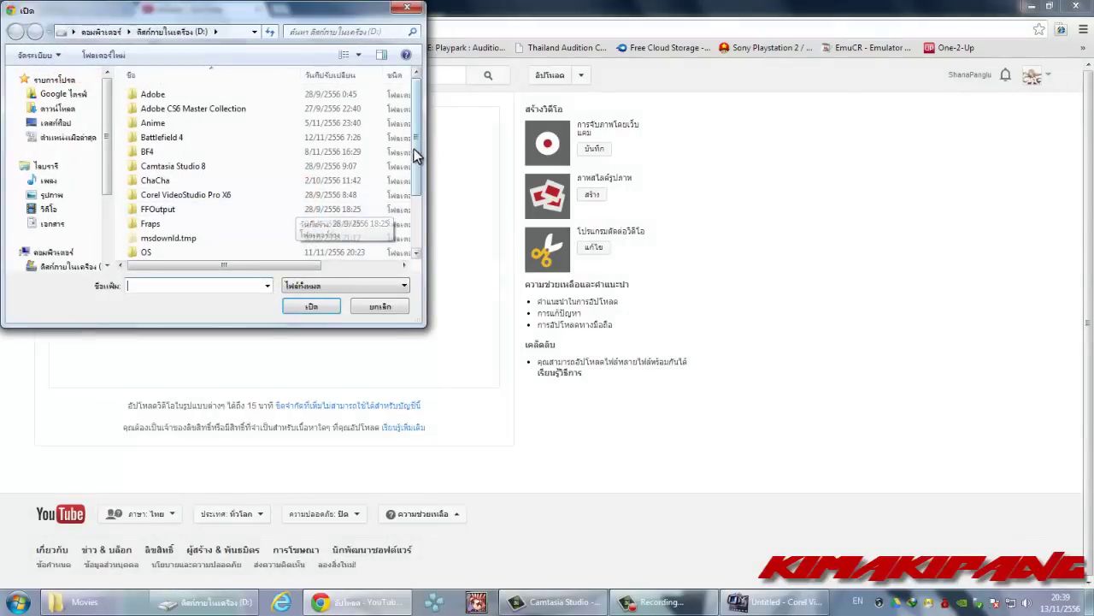
pyautogui.moveTo(420, 127); pyautogui.dragTo(416, 175)
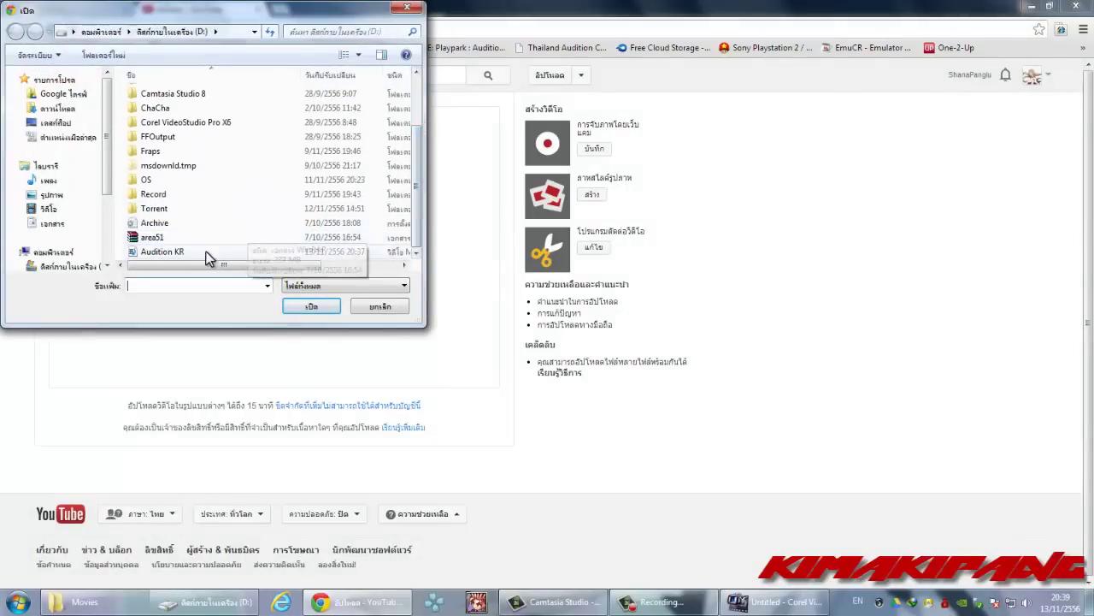
pyautogui.click(181, 252)
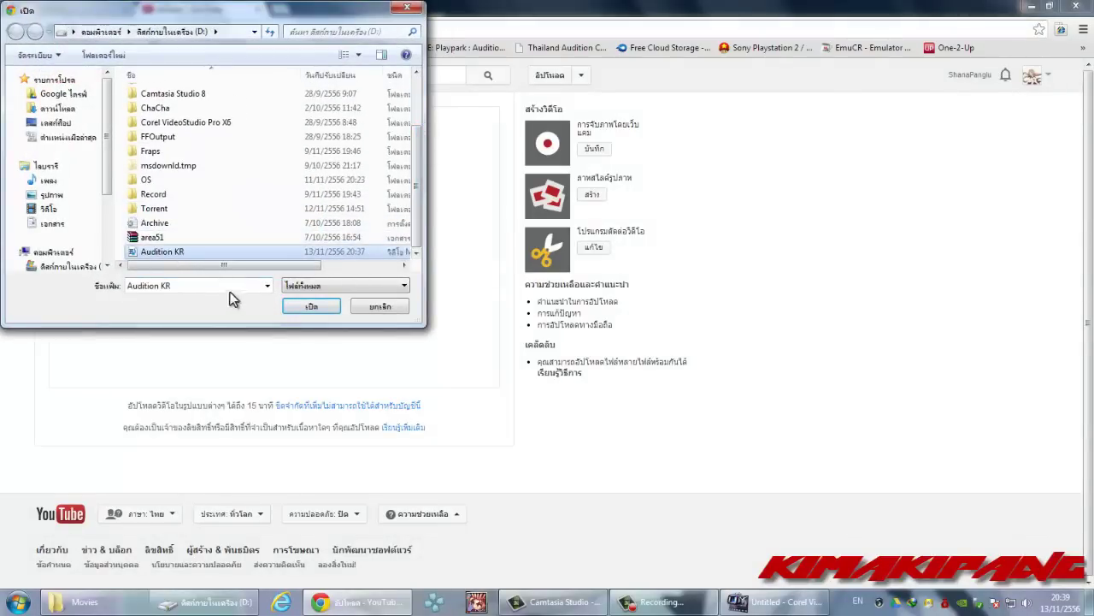
pyautogui.click(304, 310)
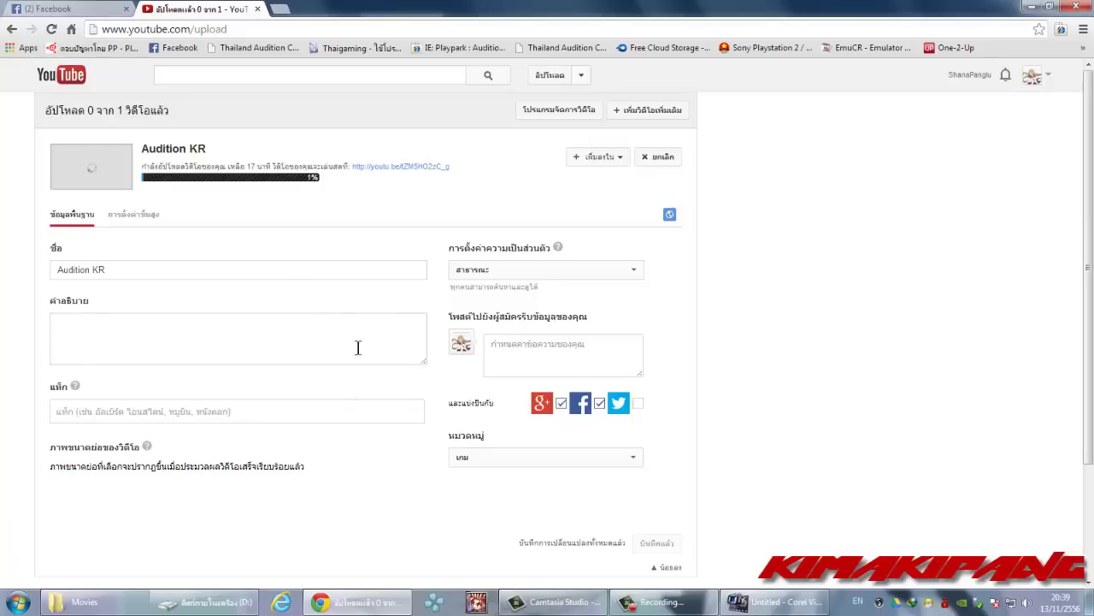
pyautogui.click(1034, 7)
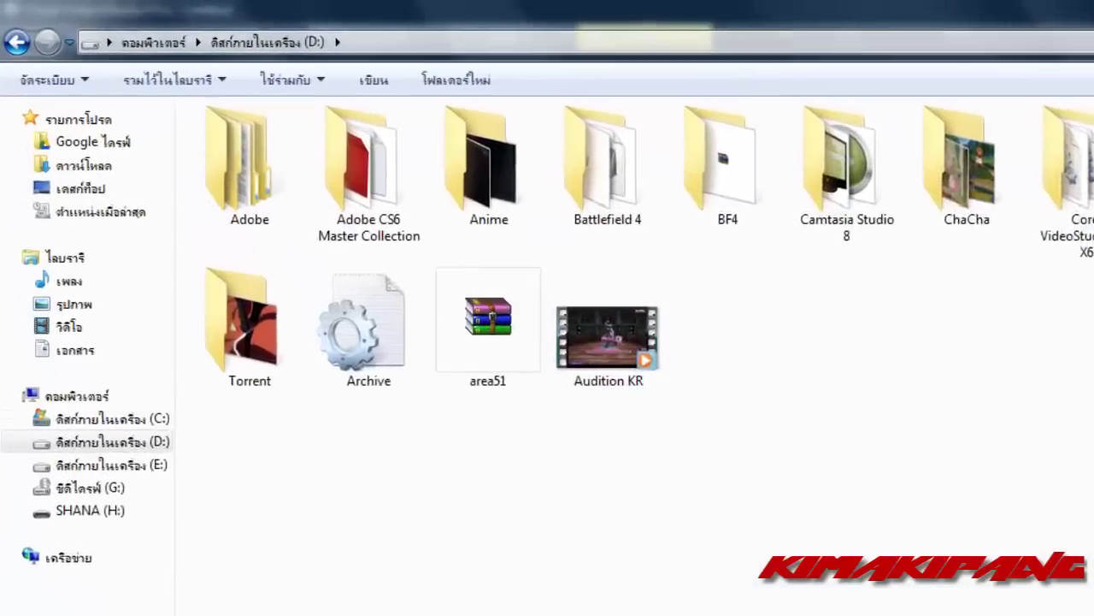
# - Open D:\Fraps\Movies and select the original Audition recording
pyautogui.doubleClick(826, 101)
pyautogui.doubleClick(275, 213)
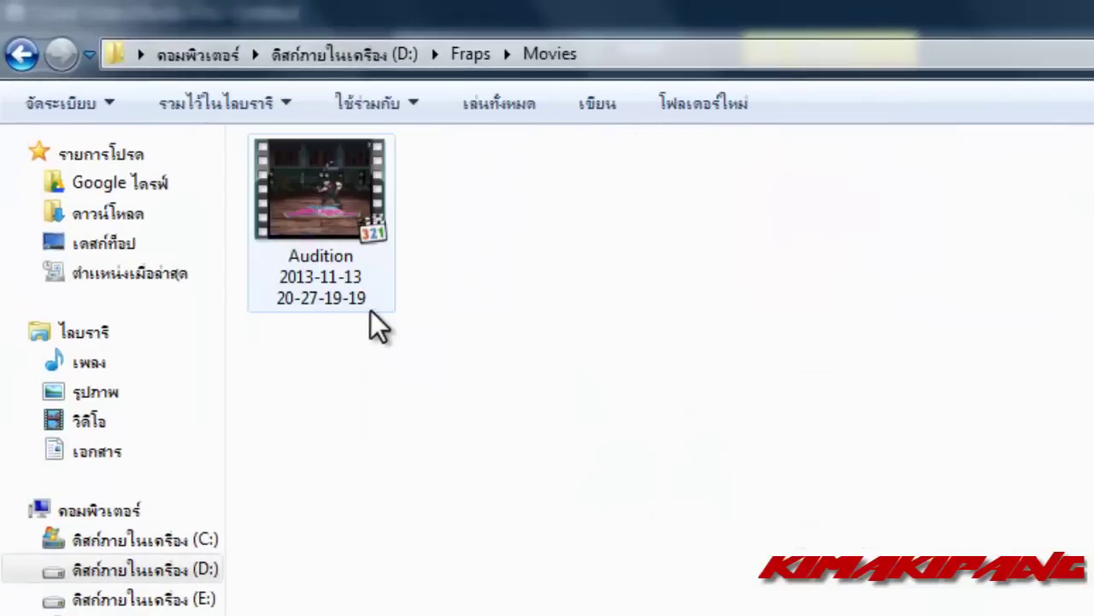
pyautogui.click(347, 221)
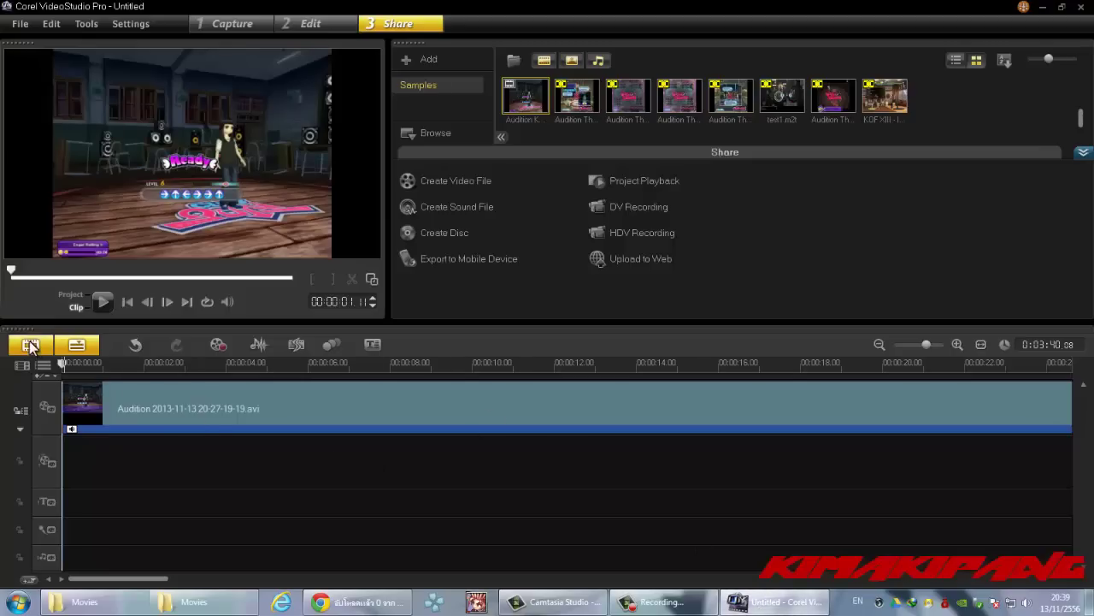
# - Remove the clip from the VideoStudio storyboard and close VideoStudio
pyautogui.click(30, 344)
pyautogui.moveTo(127, 417); pyautogui.dragTo(130, 419)
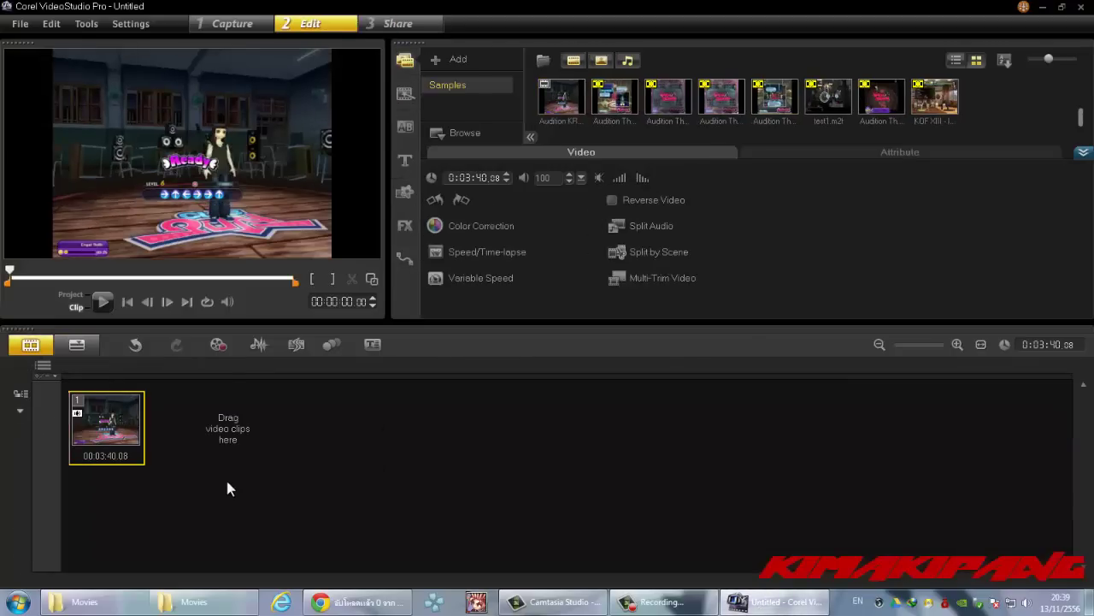
pyautogui.press('Delete')
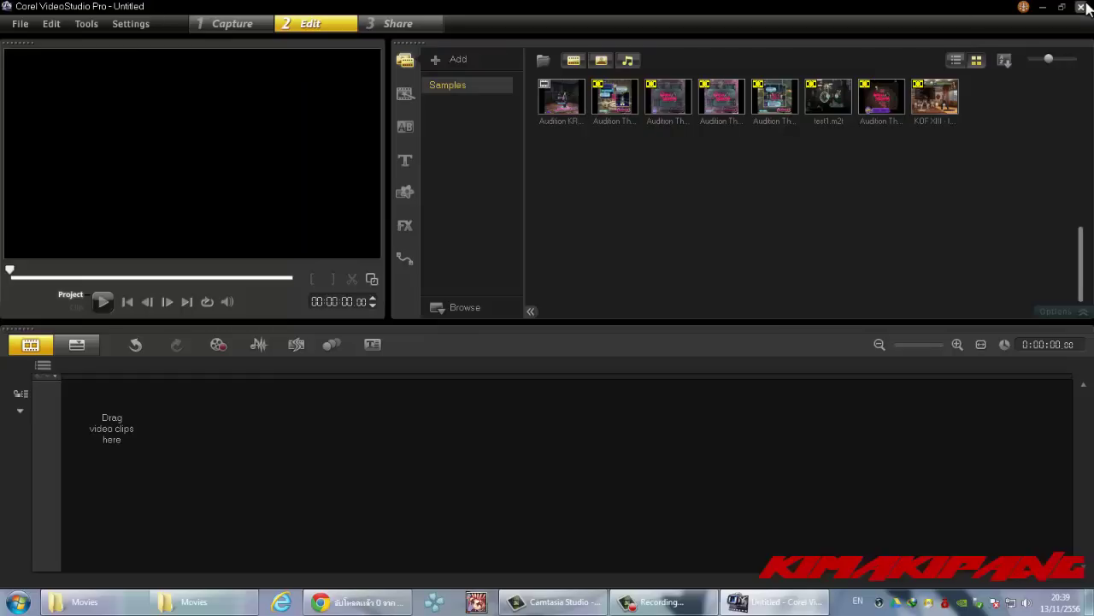
pyautogui.click(1082, 7)
# - Decline saving the VideoStudio project, then delete the 4.51 GB Audition AVI
pyautogui.click(566, 333)
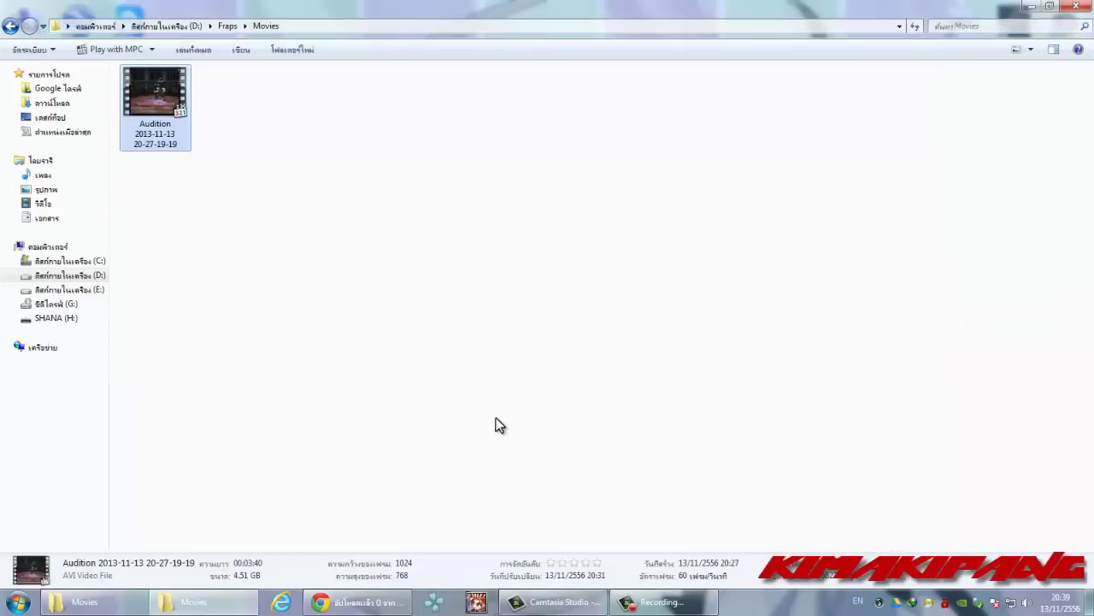
pyautogui.click(147, 80)
pyautogui.press('Delete')
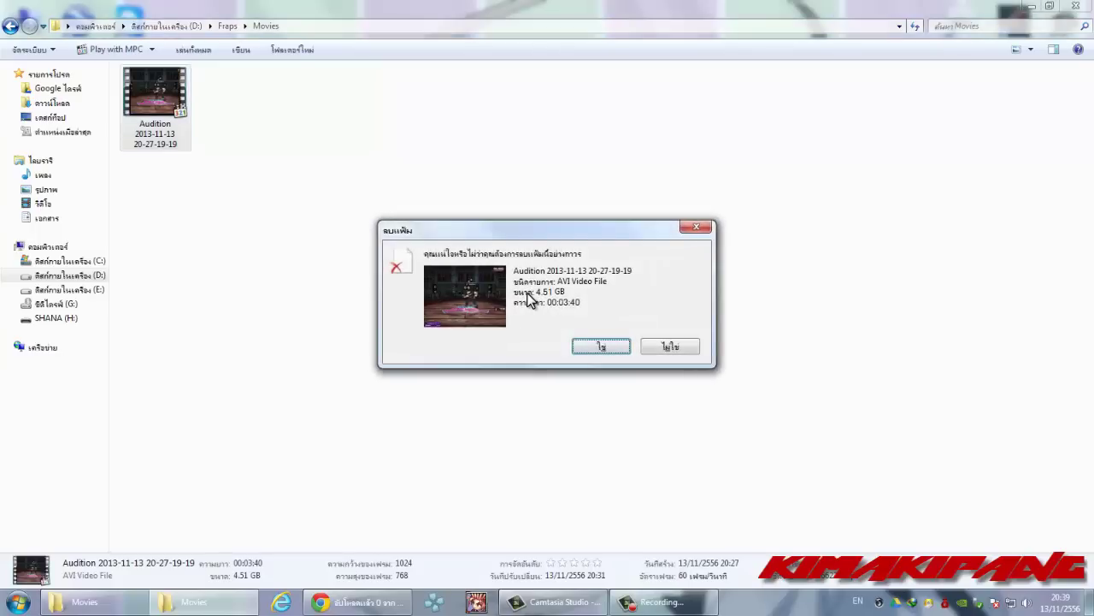
pyautogui.press('Return')
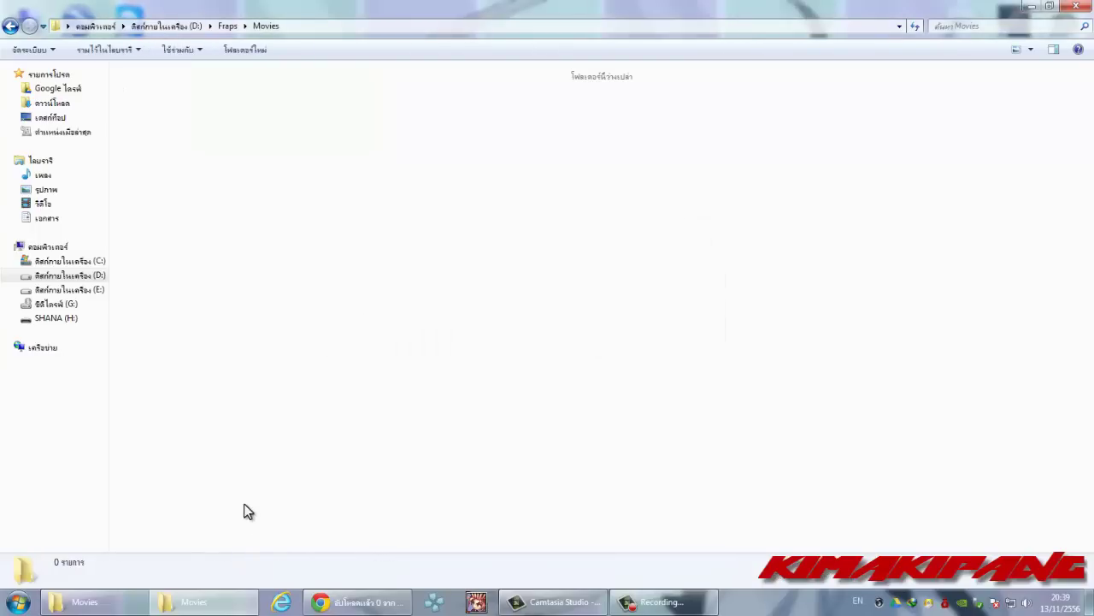
# - Return to drive D: and check the remaining Audition KR video
pyautogui.click(70, 276)
pyautogui.click(379, 205)
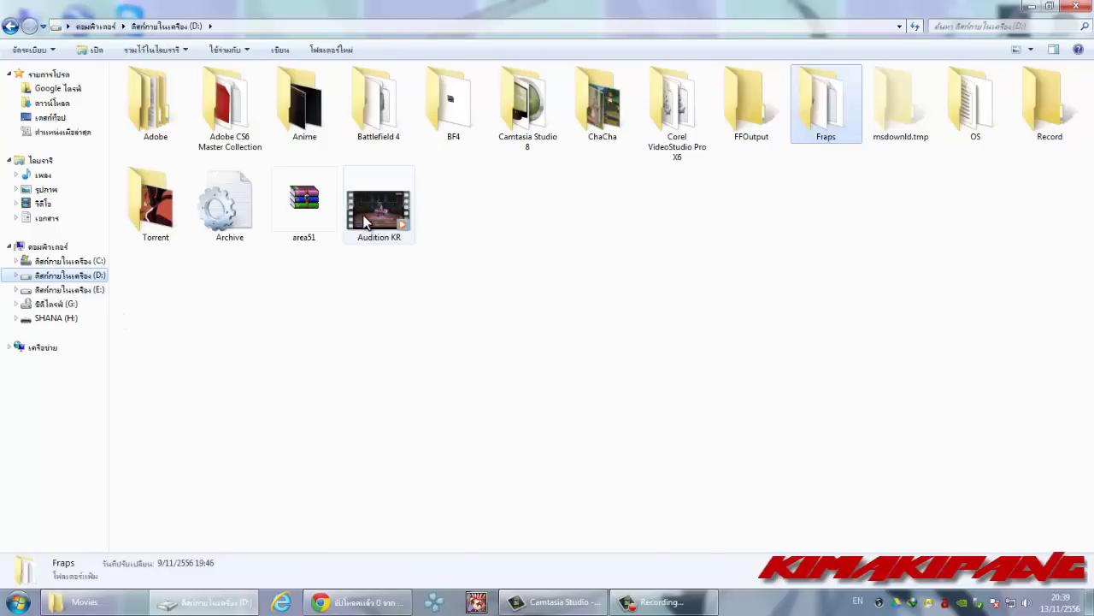
pyautogui.click(440, 377)
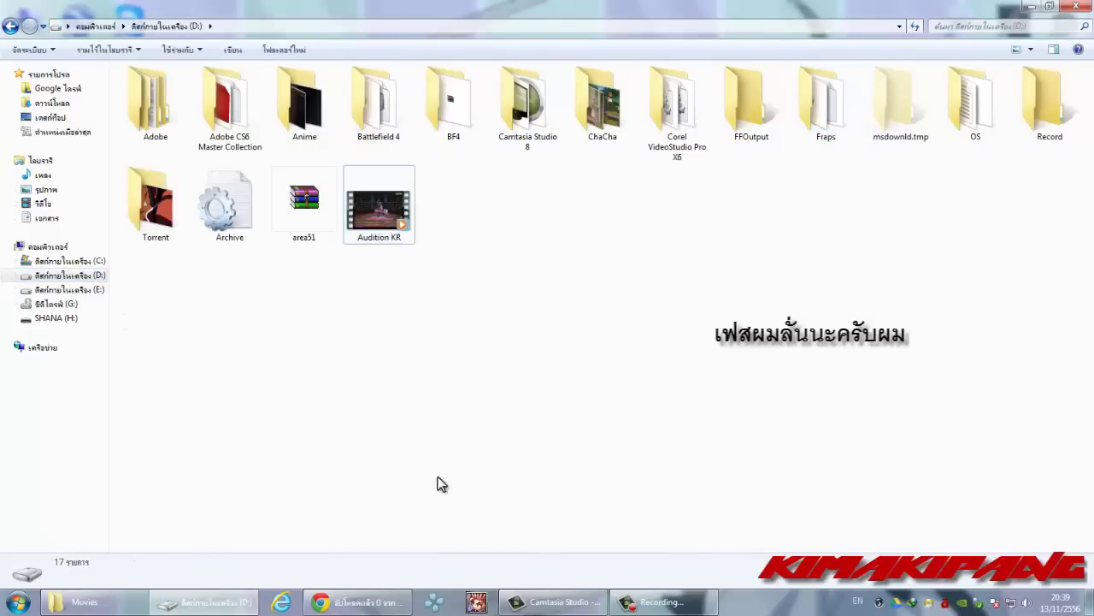
# - Minimize the D: window, close Movies, and re-minimize Chrome after checking the upload
pyautogui.click(1029, 6)
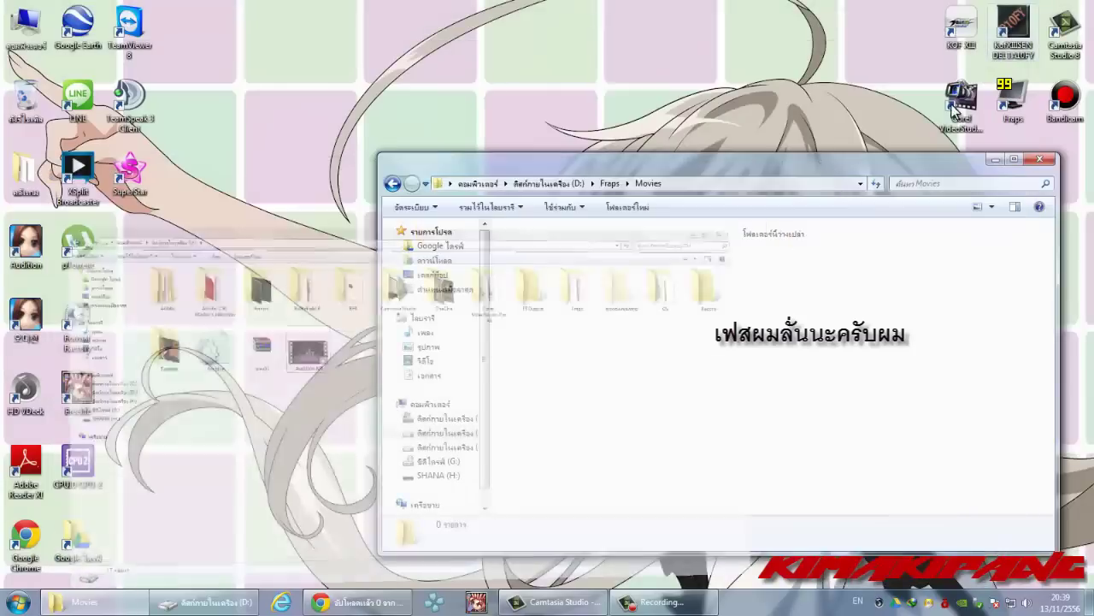
pyautogui.click(1048, 158)
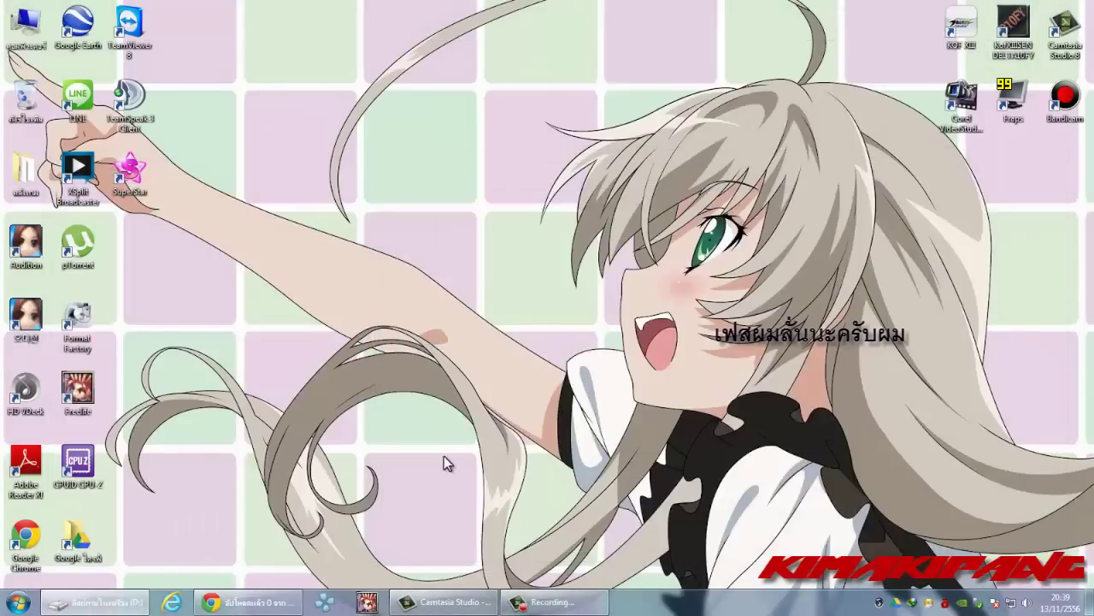
pyautogui.click(547, 602)
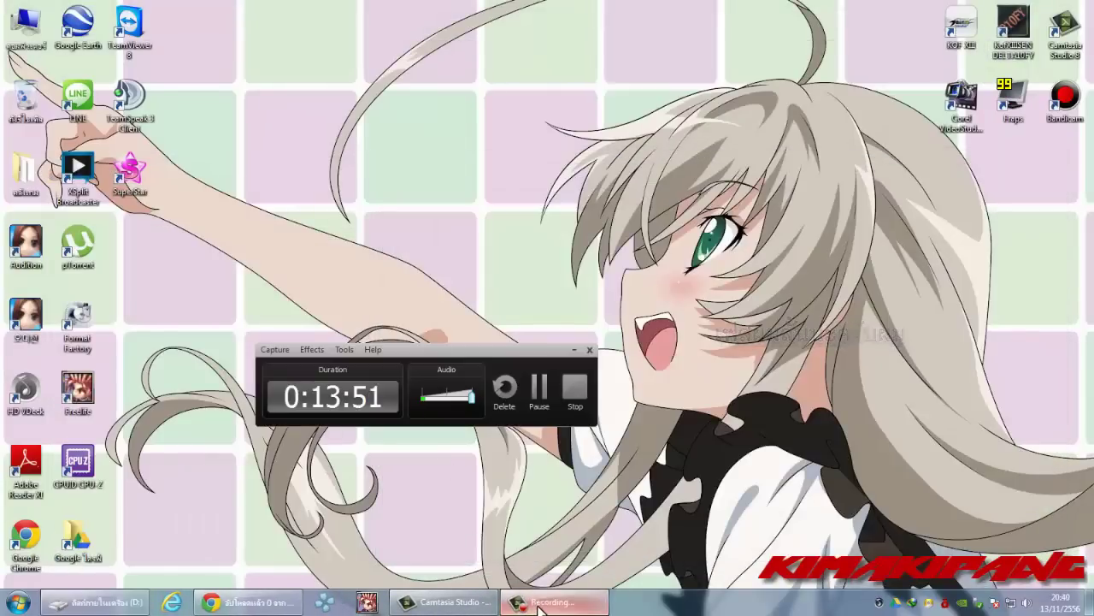
pyautogui.click(284, 598)
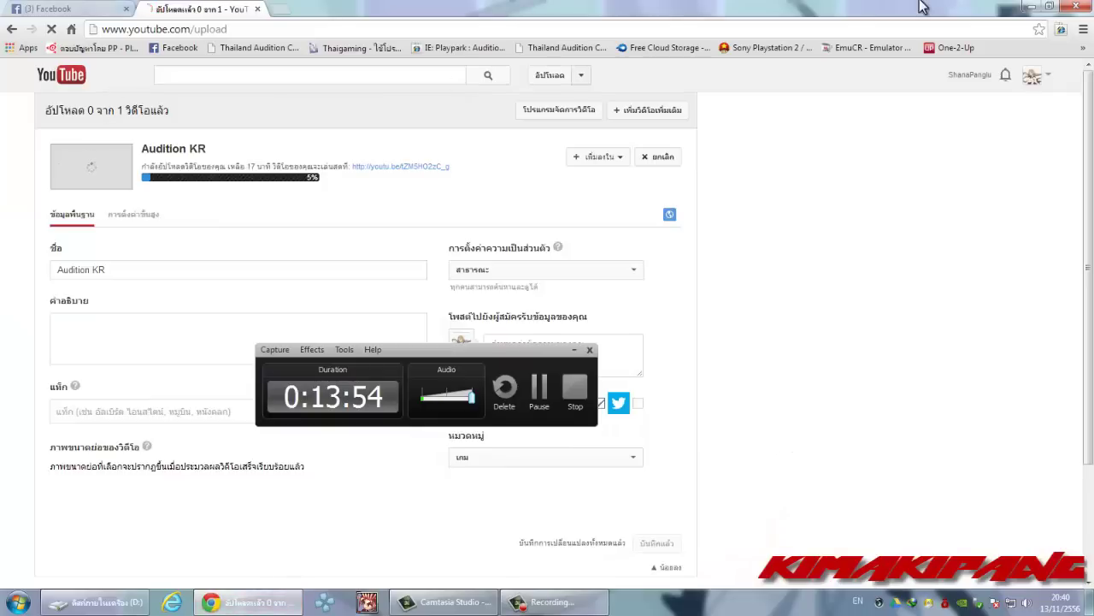
pyautogui.click(1032, 7)
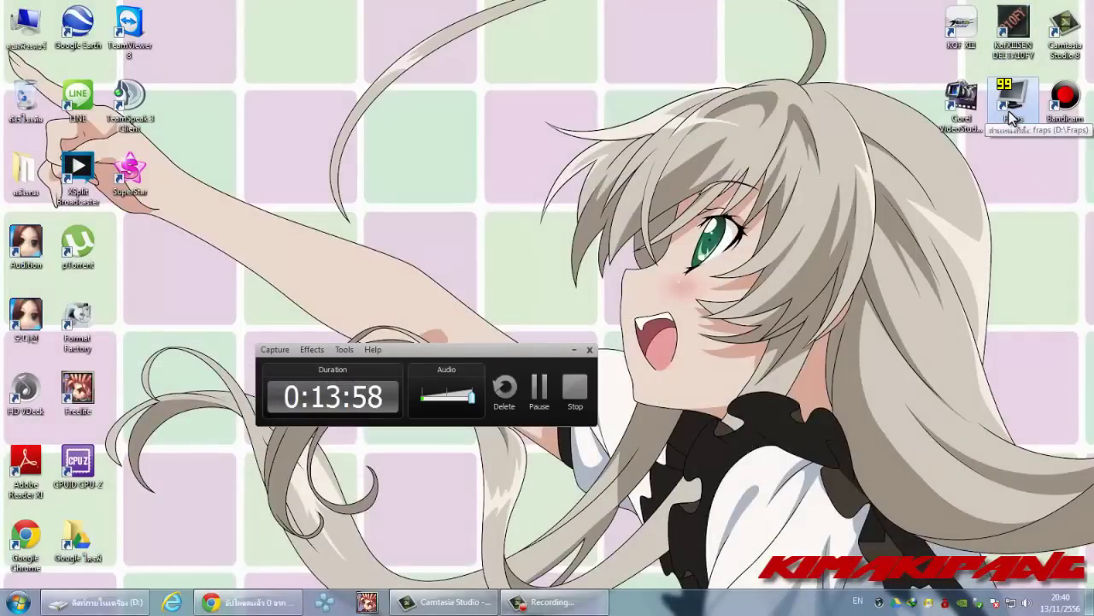
pyautogui.click(1011, 118)
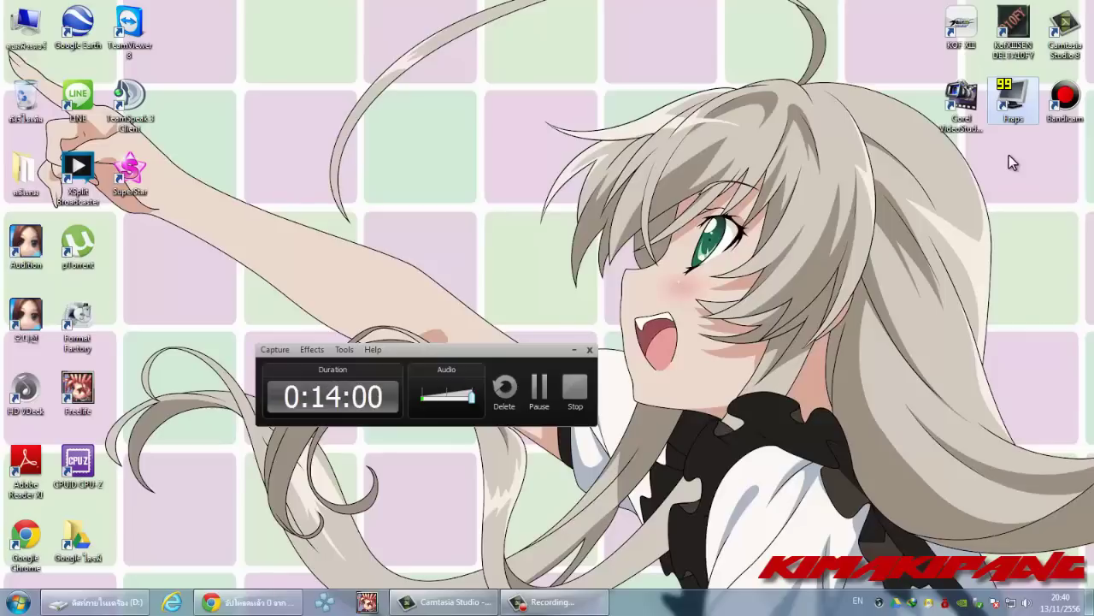